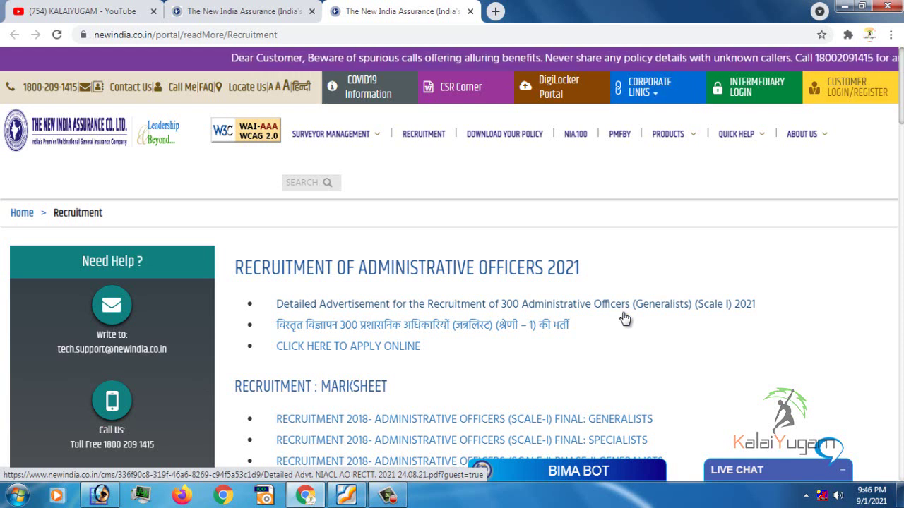
# Open the IBPS online application portal for AO 2021 and start a new registration
pyautogui.click(377, 356)
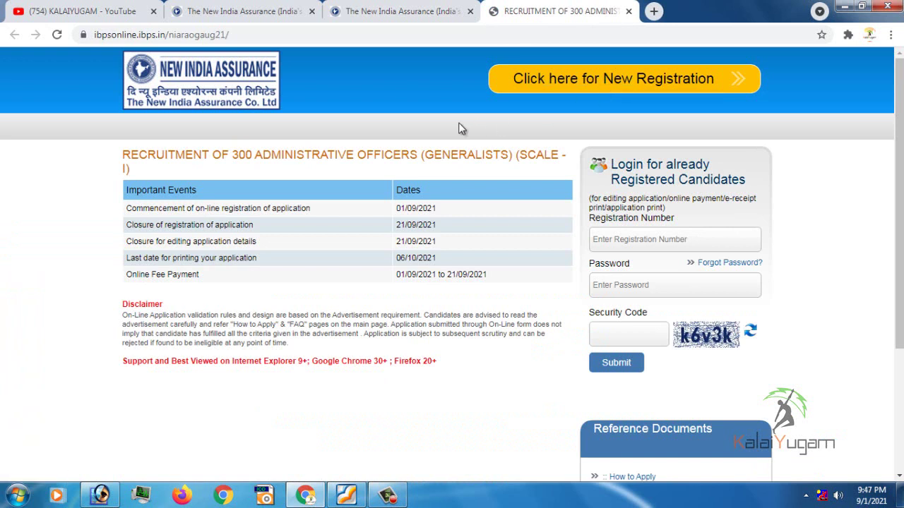
pyautogui.click(612, 83)
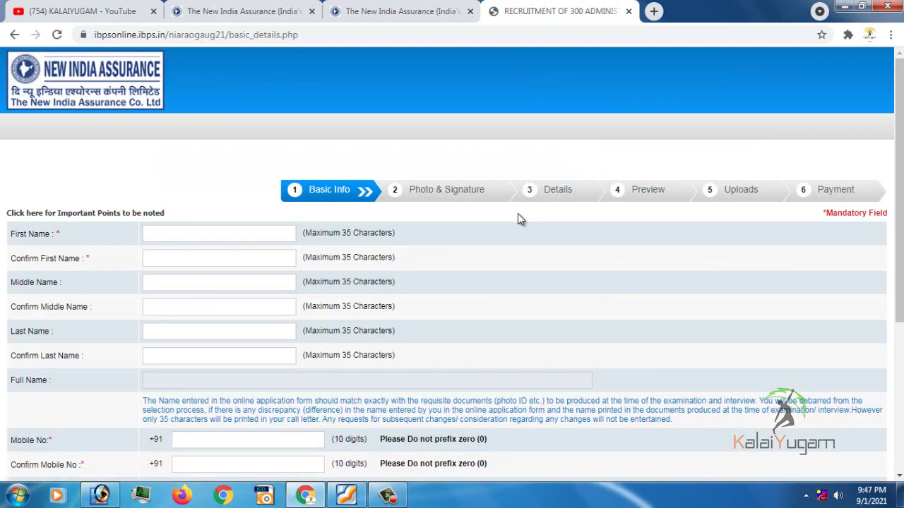
# Enter the candidate's first name and last name, each with its confirmation
pyautogui.click(209, 232)
pyautogui.scroll(-1, 455, 270)
pyautogui.write('Balaji')
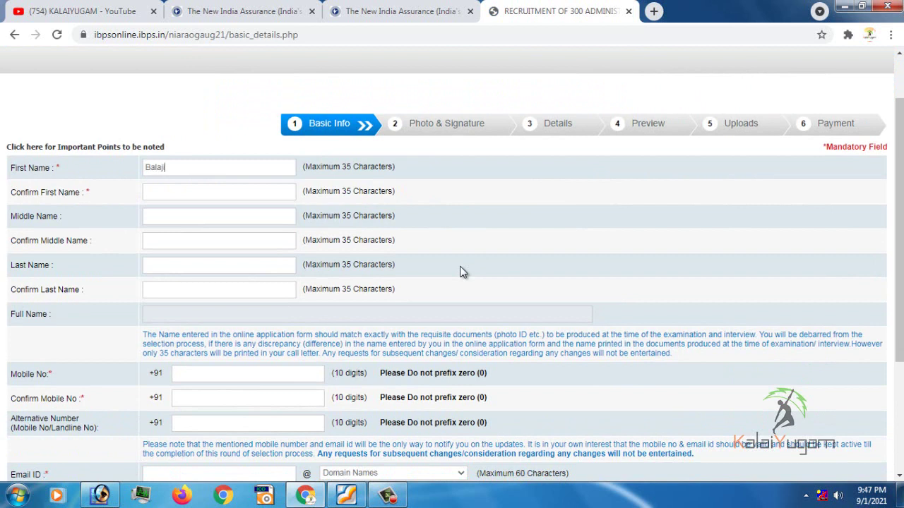
pyautogui.press('Tab')
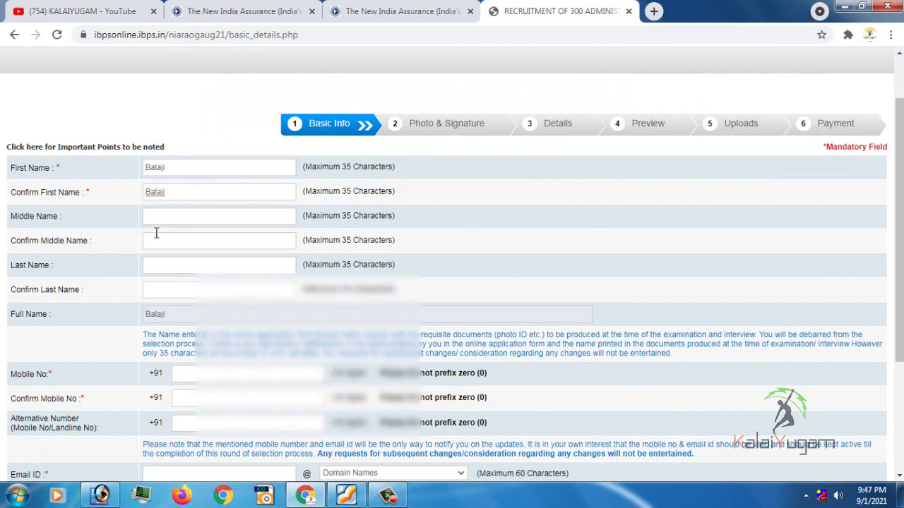
pyautogui.click(175, 267)
pyautogui.click(175, 267)
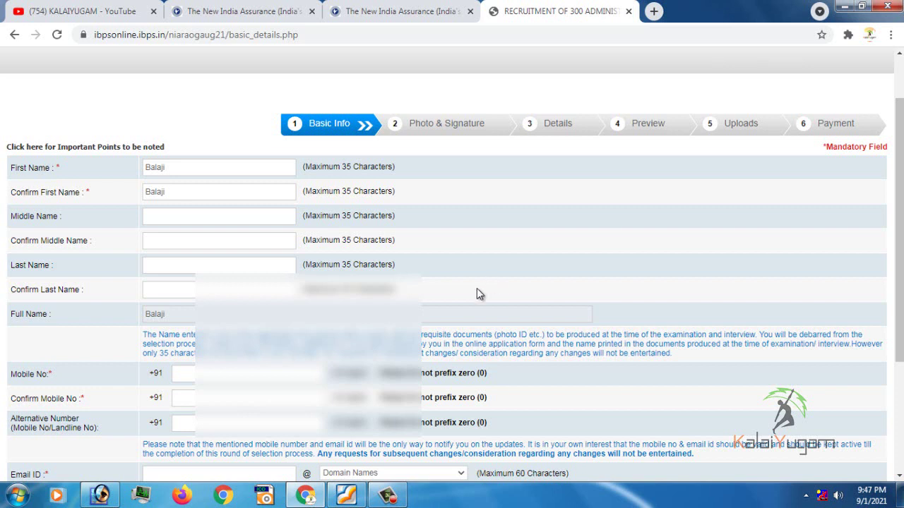
pyautogui.write('S')
pyautogui.press('Tab')
pyautogui.write('S')
# Enter the candidate's mobile number in both the Mobile No and Confirm fields
pyautogui.click(278, 375)
pyautogui.write('88256')
pyautogui.press('Tab')
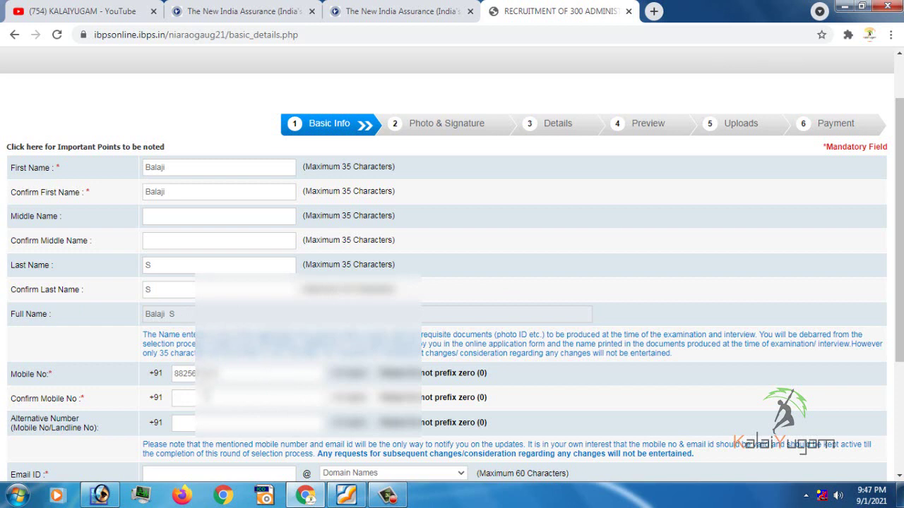
pyautogui.write('88256')
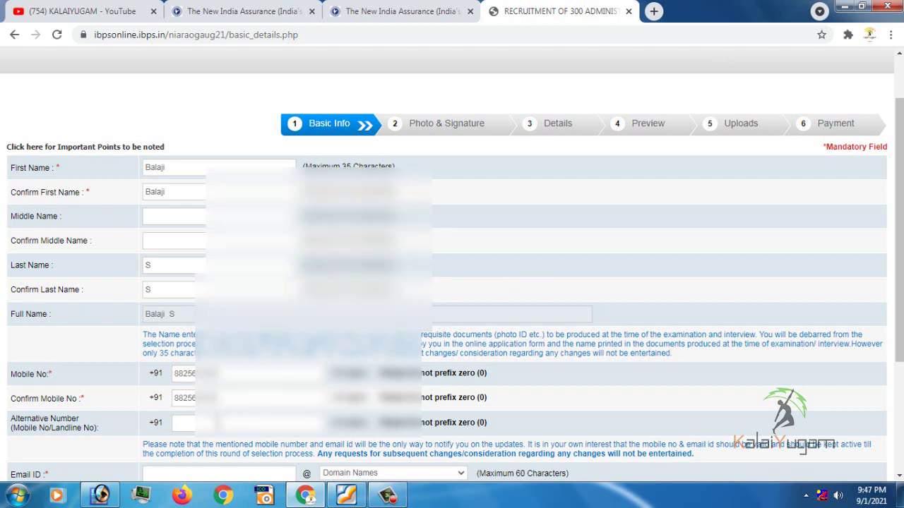
pyautogui.scroll(-1, 216, 423)
pyautogui.click(205, 408)
pyautogui.scroll(-2, 476, 405)
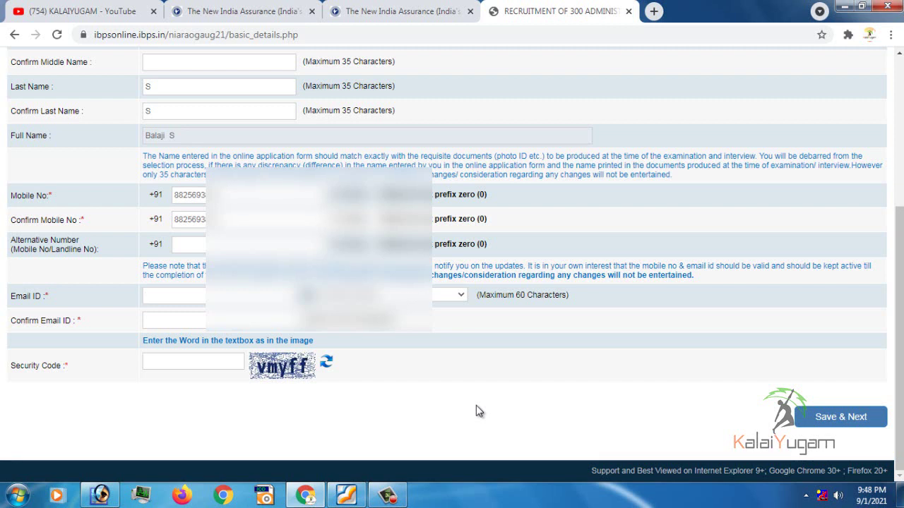
# Enter the candidate's e-mail ID with the gmail.com domain, plus its confirmation
pyautogui.click(411, 296)
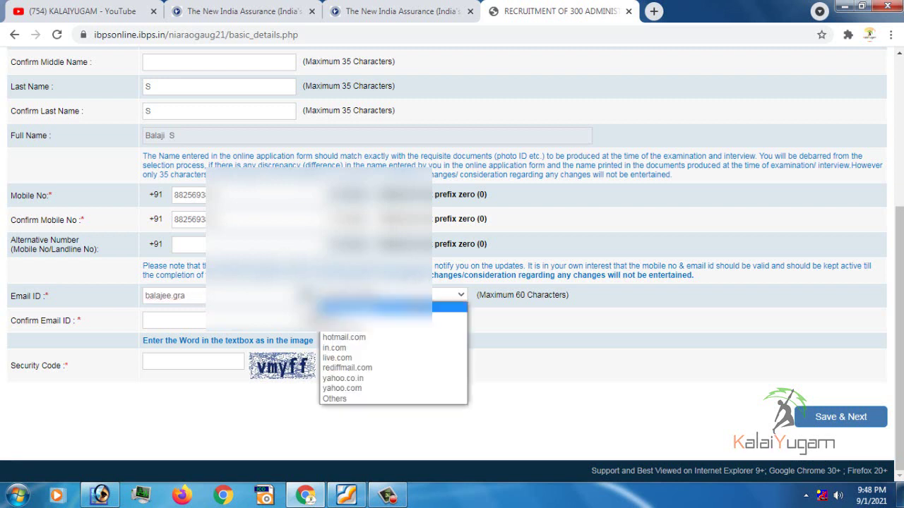
pyautogui.click(408, 328)
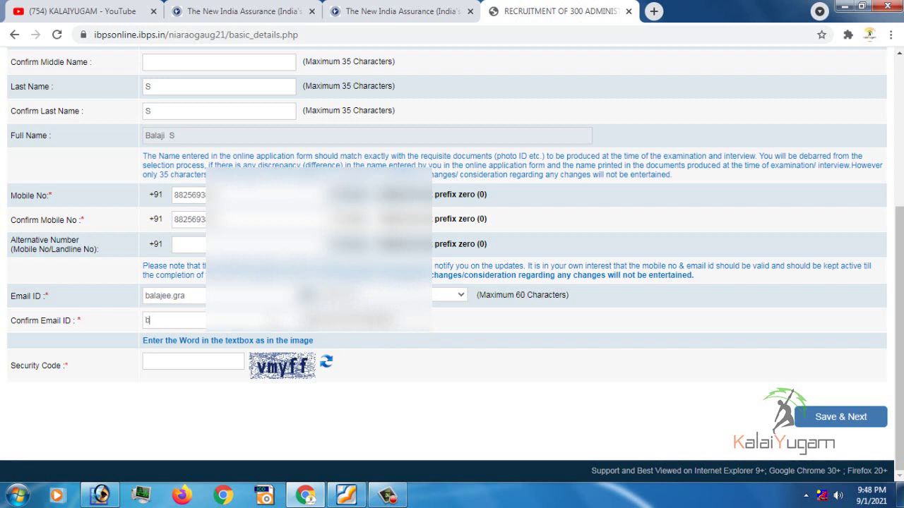
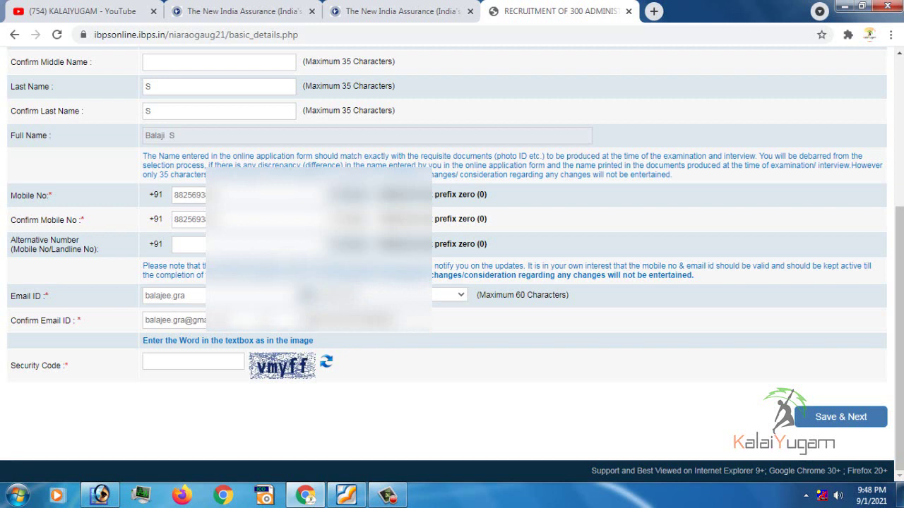
# Type the image security code and save the basic details
pyautogui.click(175, 364)
pyautogui.write('vmyff')
pyautogui.scroll(2, 397, 405)
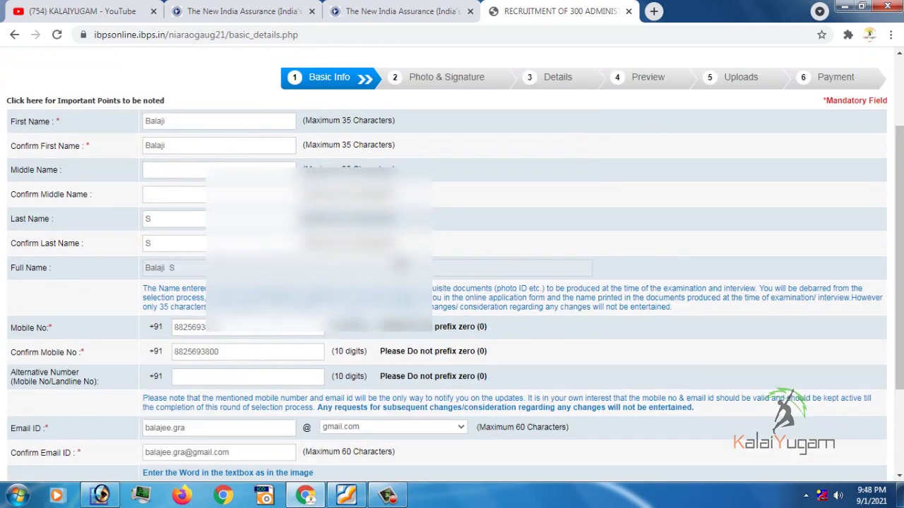
pyautogui.scroll(-2, 400, 265)
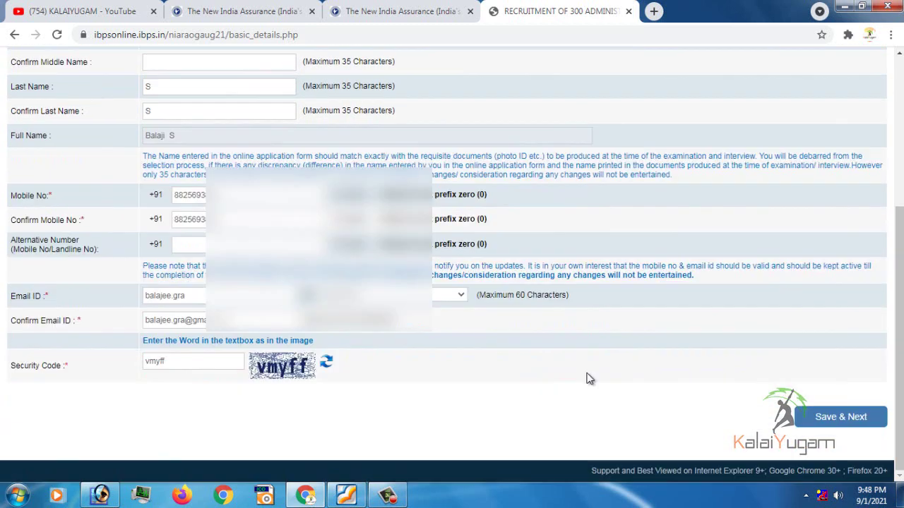
pyautogui.click(835, 424)
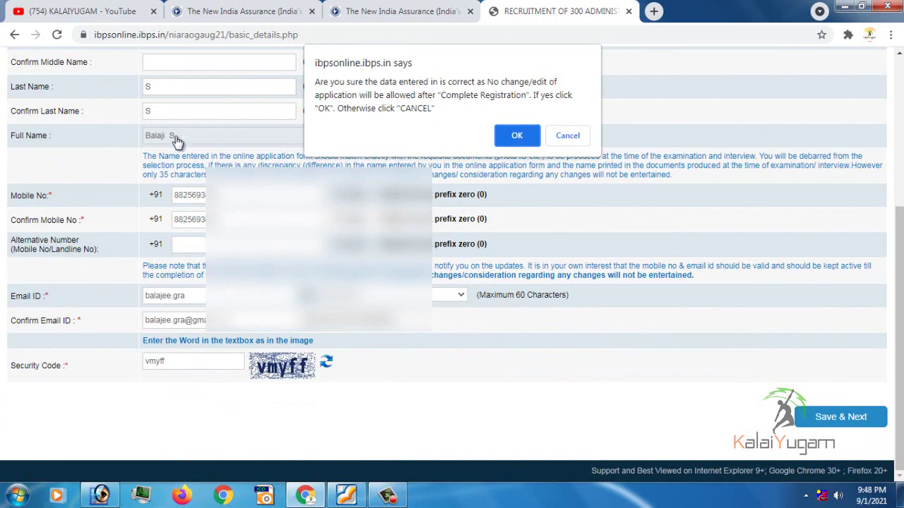
# Confirm the entered details and open the photo and signature scanning guidelines PDF
pyautogui.click(515, 140)
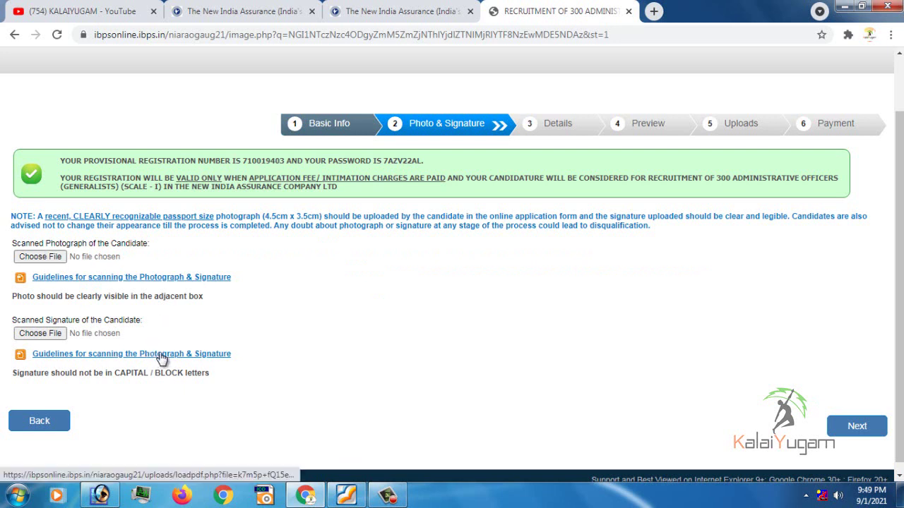
pyautogui.click(120, 278)
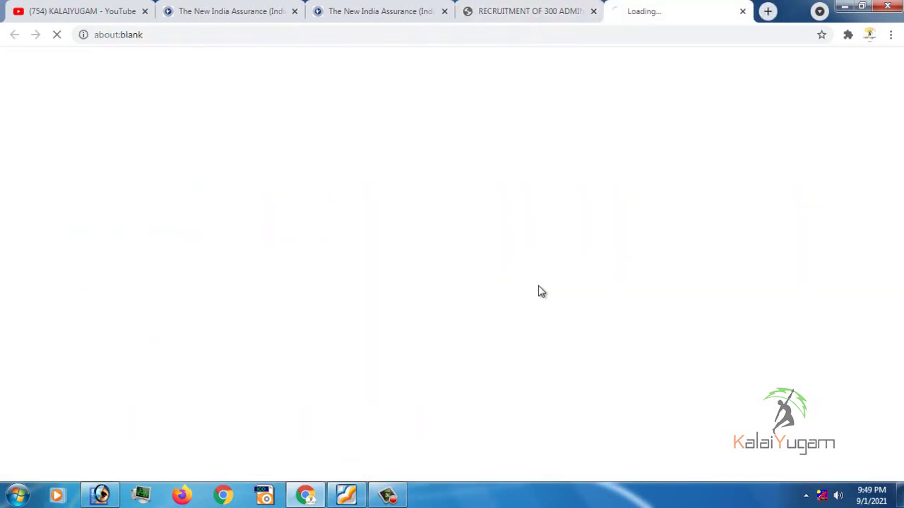
pyautogui.click(551, 7)
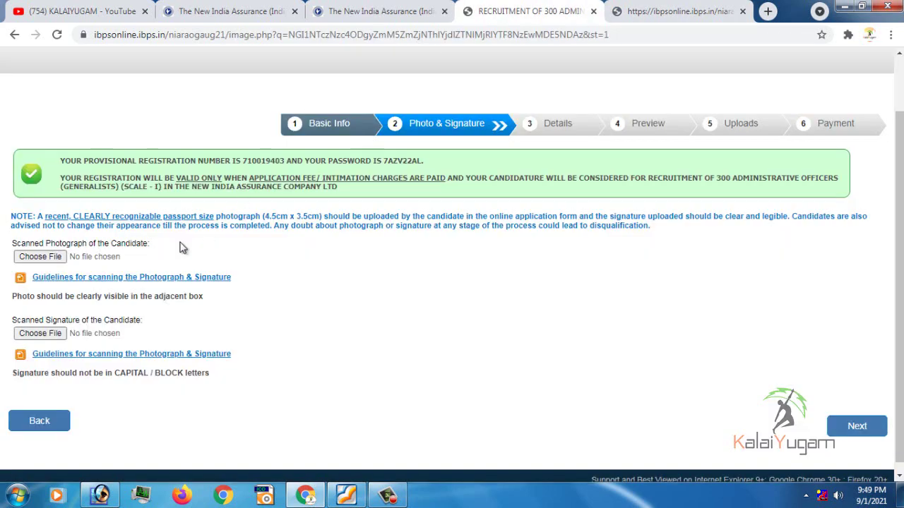
pyautogui.click(632, 14)
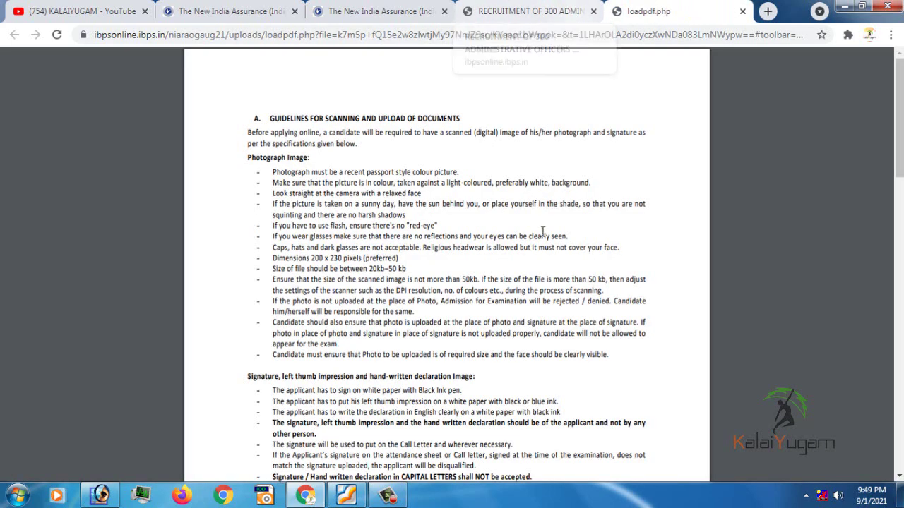
# Highlight the photo limit 20–50 KB and the declaration limit 50–100 KB in the guidelines
pyautogui.scroll(-4, 543, 231)
pyautogui.scroll(-1, 543, 232)
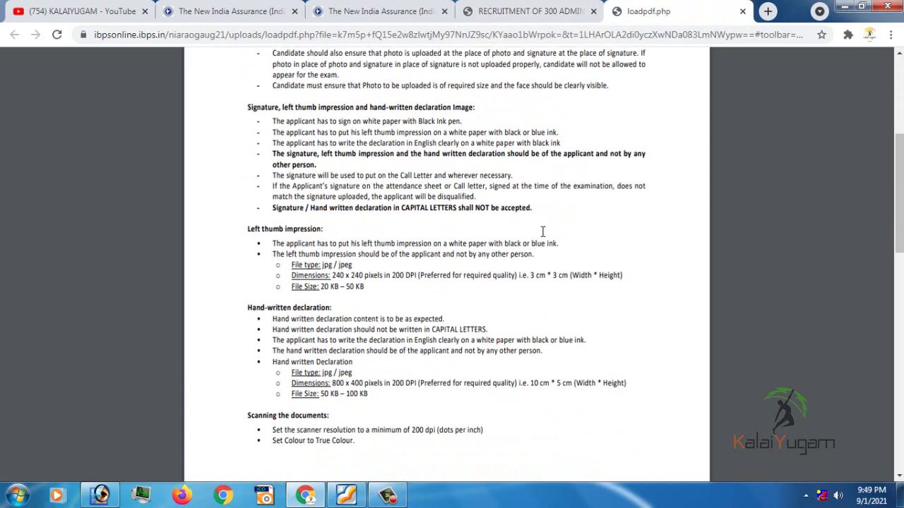
pyautogui.scroll(3, 511, 248)
pyautogui.scroll(2, 445, 232)
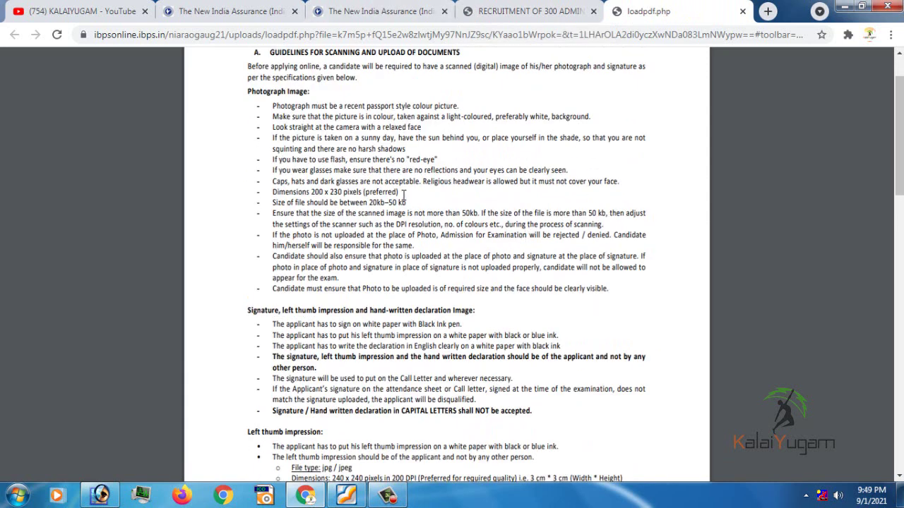
pyautogui.moveTo(406, 203); pyautogui.dragTo(366, 202)
pyautogui.scroll(-2, 453, 297)
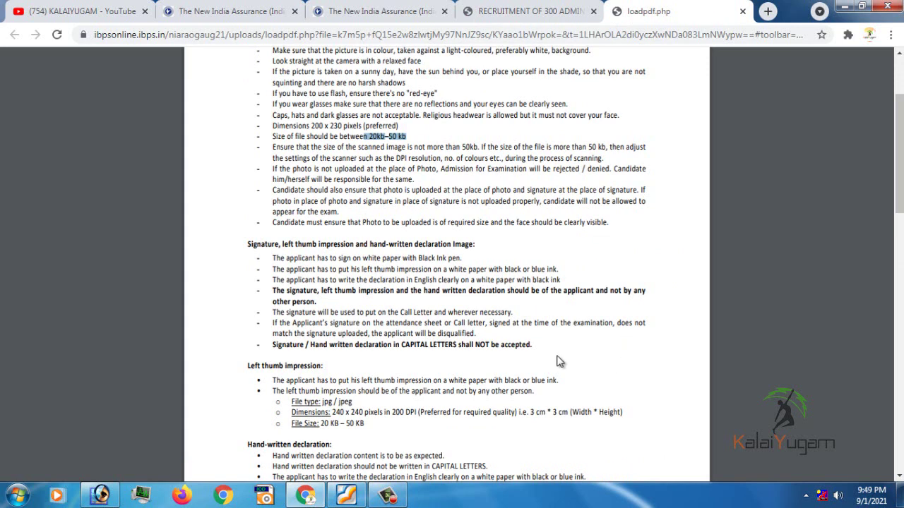
pyautogui.scroll(-3, 472, 367)
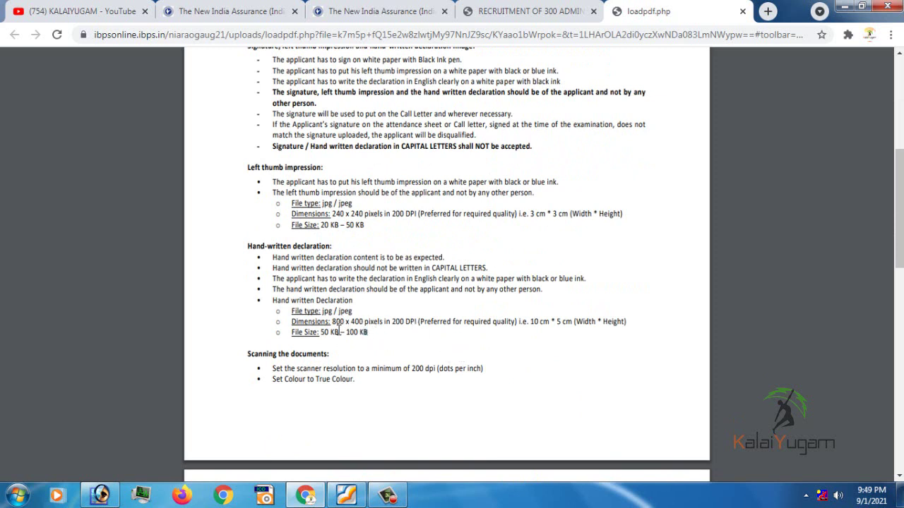
pyautogui.moveTo(368, 331); pyautogui.dragTo(305, 332)
pyautogui.scroll(5, 423, 293)
pyautogui.click(533, 11)
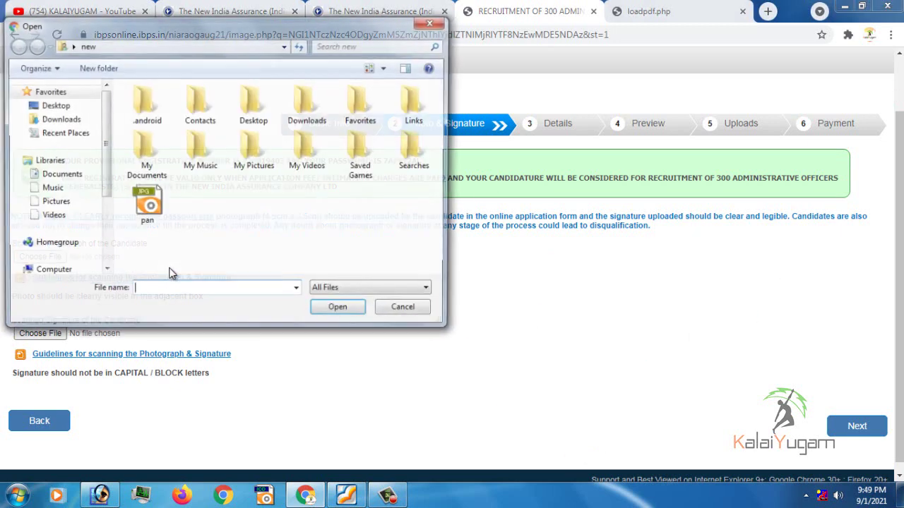
# Upload pht1 from the Desktop as the candidate's photograph
pyautogui.click(53, 106)
pyautogui.click(304, 265)
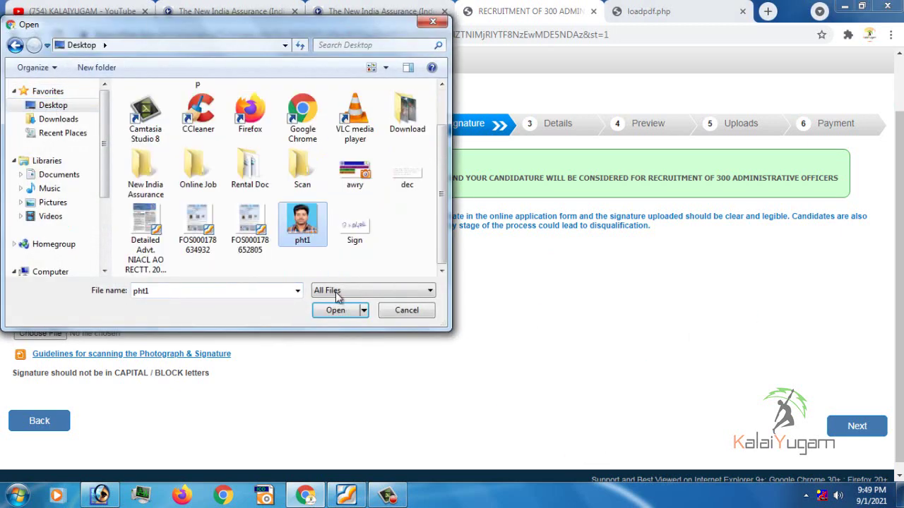
pyautogui.click(340, 310)
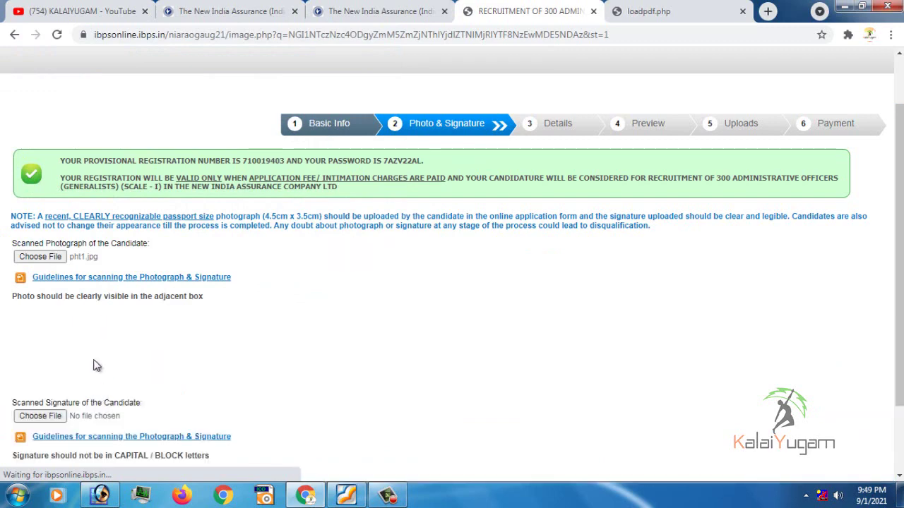
# Upload Sign as the candidate's signature and continue to the Details step
pyautogui.click(44, 416)
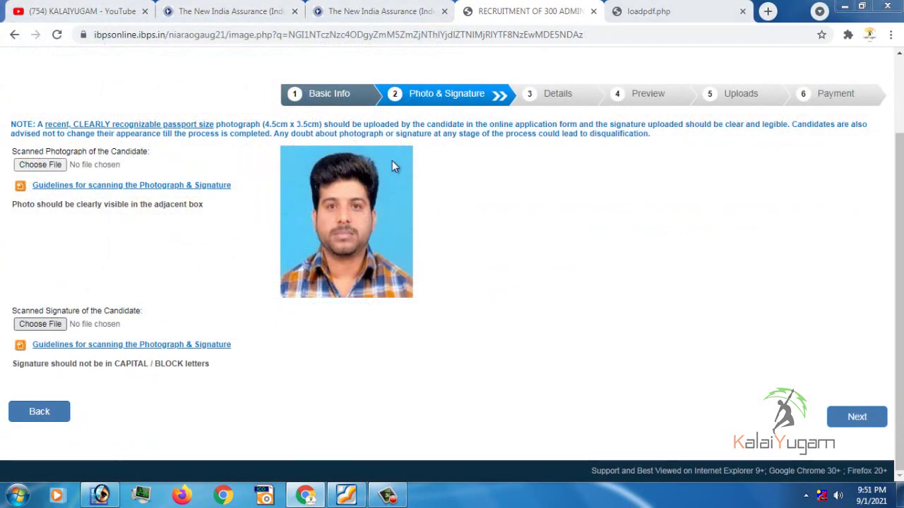
pyautogui.scroll(-1, 429, 149)
pyautogui.click(355, 224)
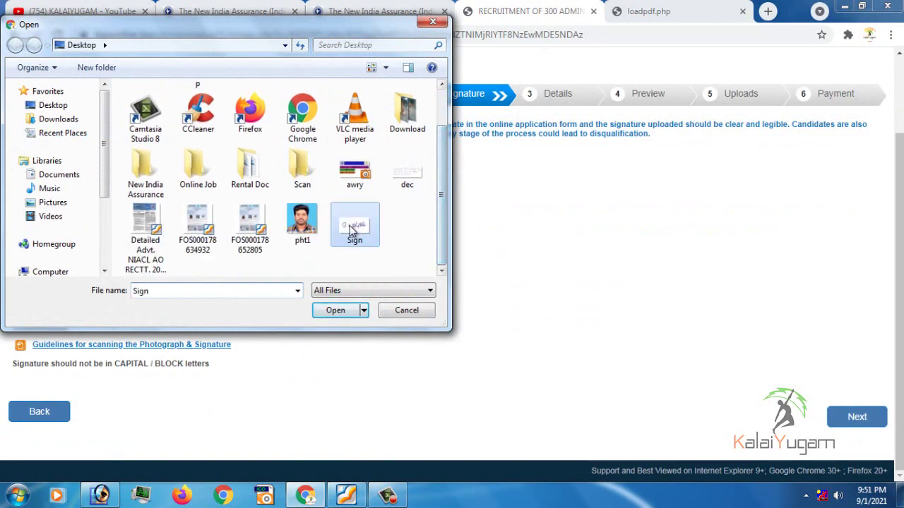
pyautogui.click(336, 310)
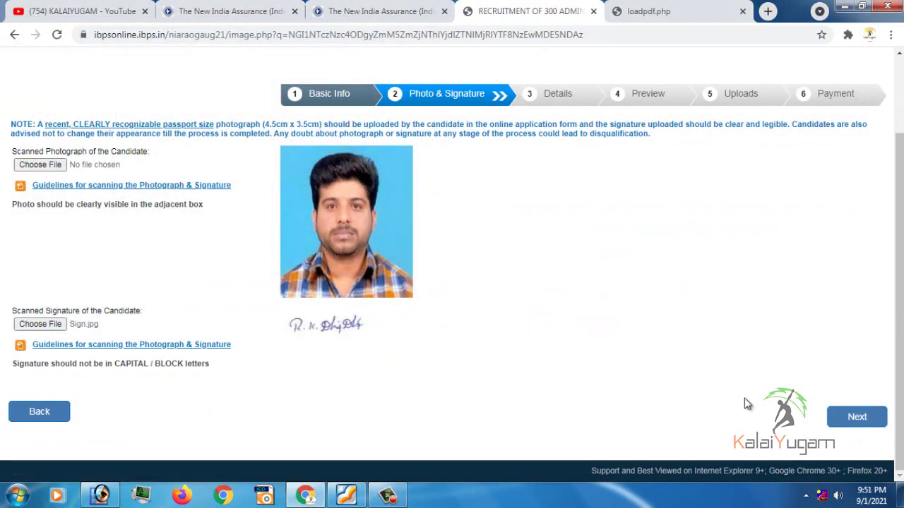
pyautogui.click(859, 422)
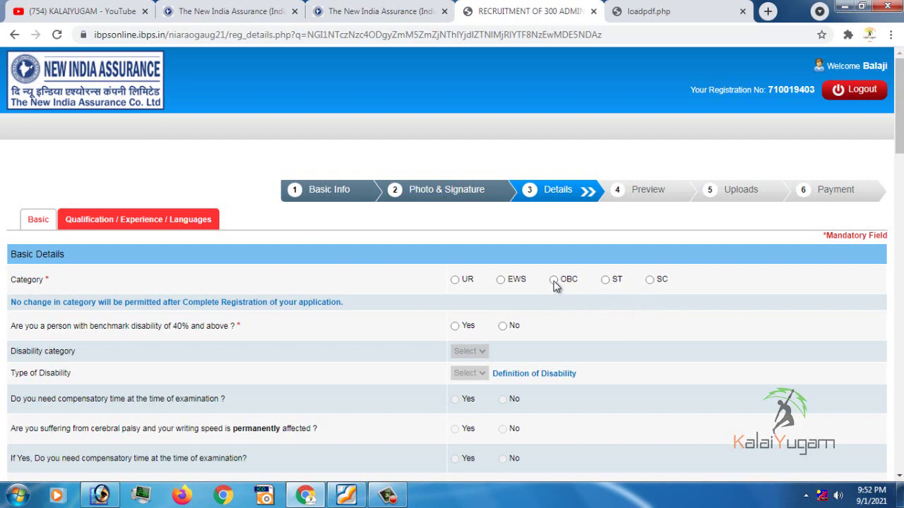
# Select OBC as the category, accept the alert, and answer No to benchmark disability
pyautogui.click(554, 279)
pyautogui.click(571, 203)
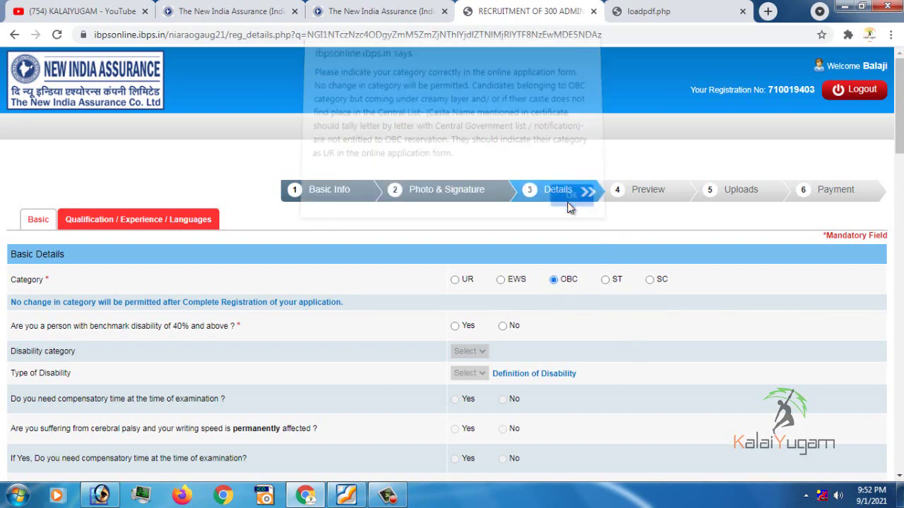
pyautogui.scroll(-1, 571, 208)
pyautogui.click(502, 259)
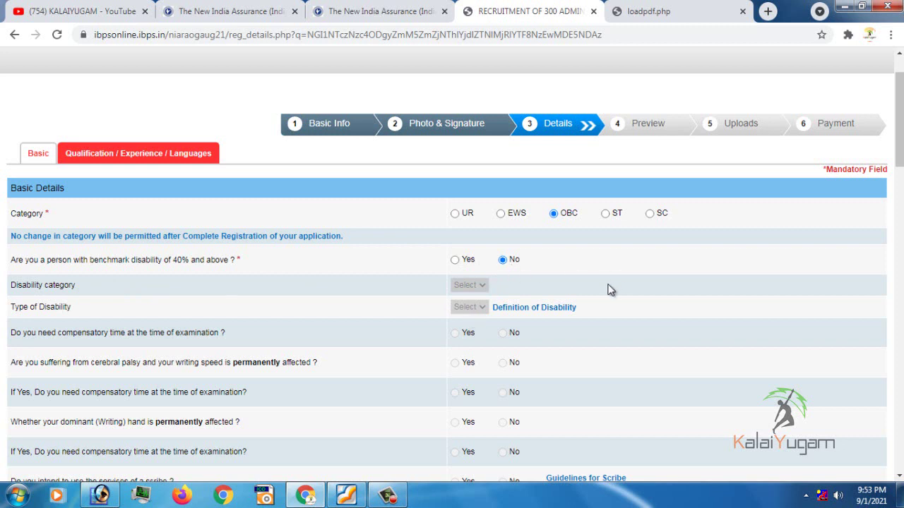
pyautogui.click(456, 260)
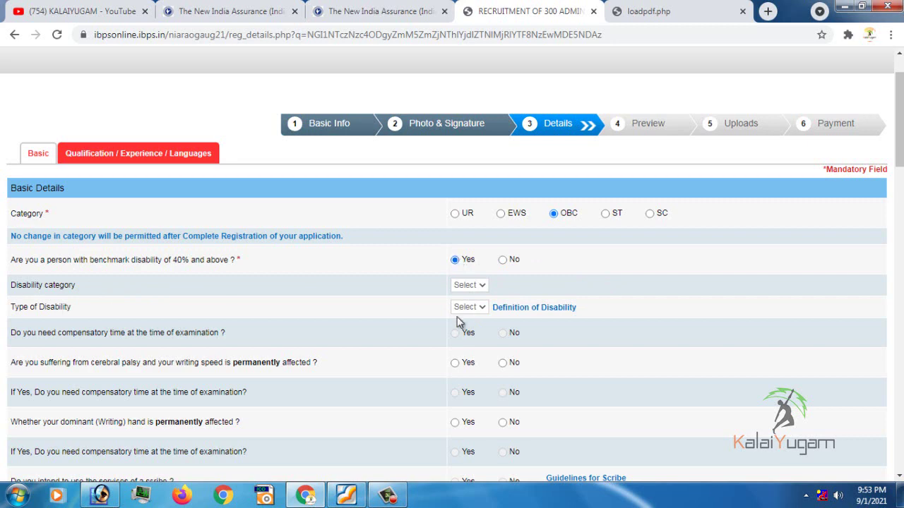
pyautogui.click(503, 260)
pyautogui.scroll(-1, 103, 319)
pyautogui.scroll(-1, 119, 323)
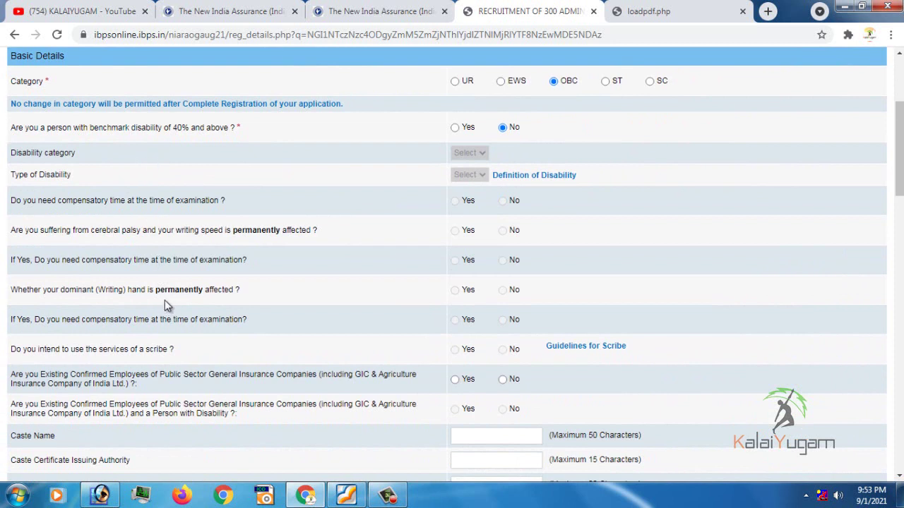
pyautogui.scroll(-1, 127, 331)
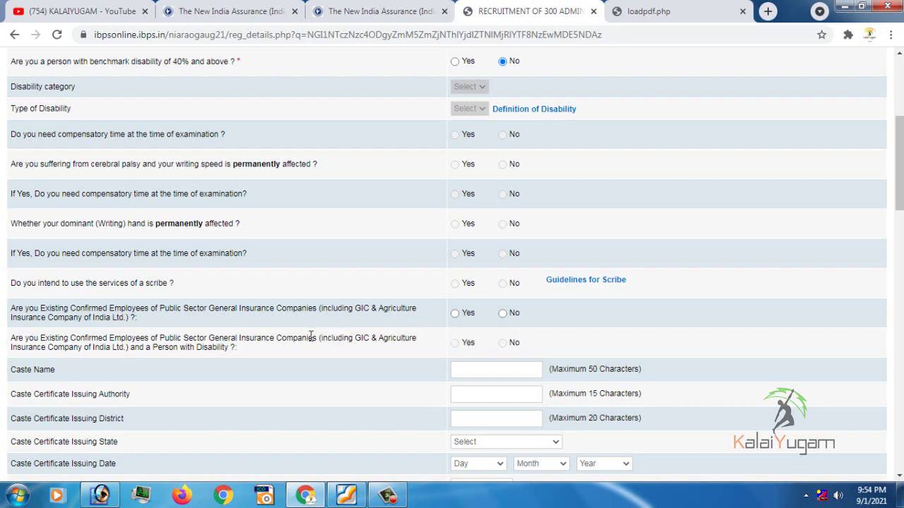
# Answer No to GIC employee and enter caste Muthuraja, authority Tahsildar, district Thanjavur
pyautogui.click(503, 313)
pyautogui.scroll(-2, 309, 357)
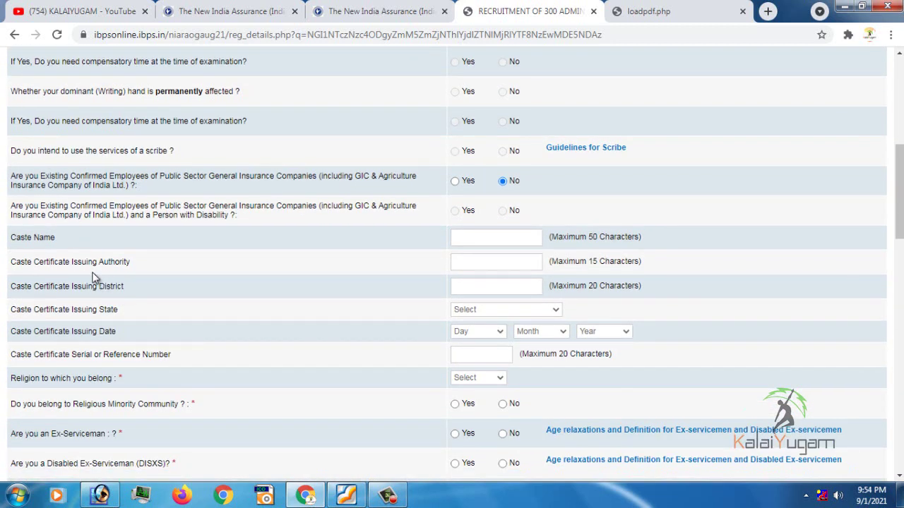
pyautogui.click(469, 239)
pyautogui.write('Muthuraja')
pyautogui.click(509, 265)
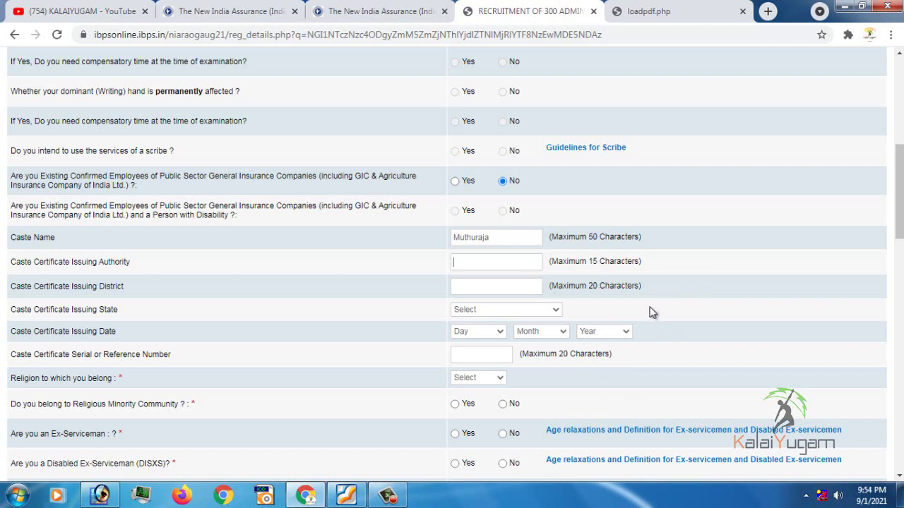
pyautogui.write('Tahsildar')
pyautogui.click(513, 288)
pyautogui.write('Thanjavur')
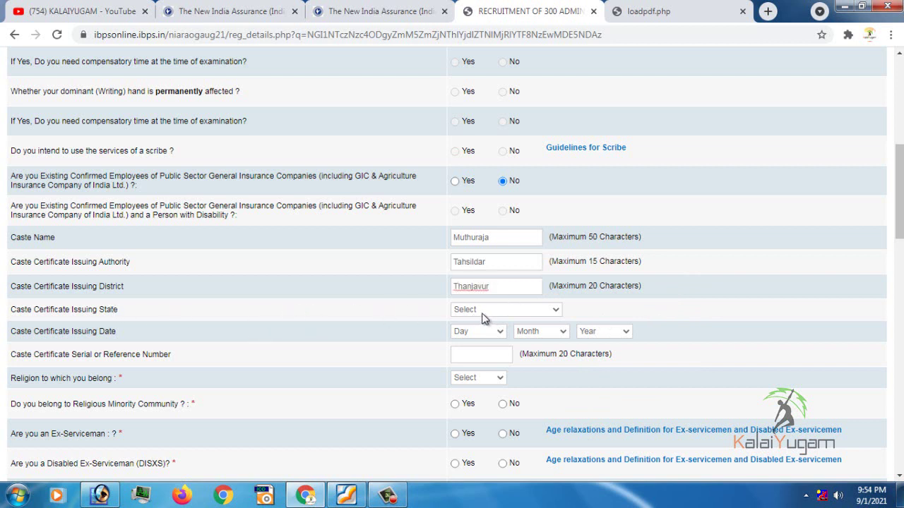
# Set certificate state TAMILNADU and date 13 August 2009, and enter the certificate serial number
pyautogui.click(487, 311)
pyautogui.press('t')
pyautogui.click(484, 285)
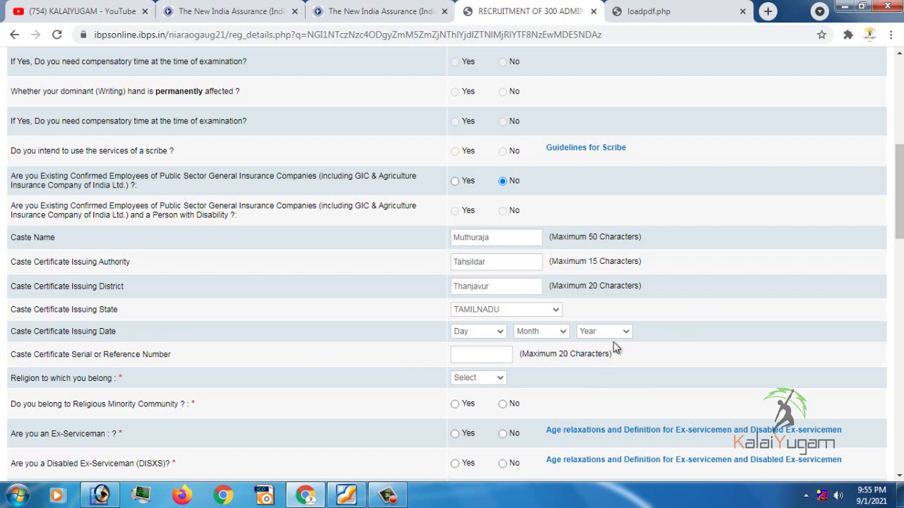
pyautogui.click(611, 334)
pyautogui.click(615, 247)
pyautogui.click(541, 333)
pyautogui.click(530, 427)
pyautogui.click(484, 332)
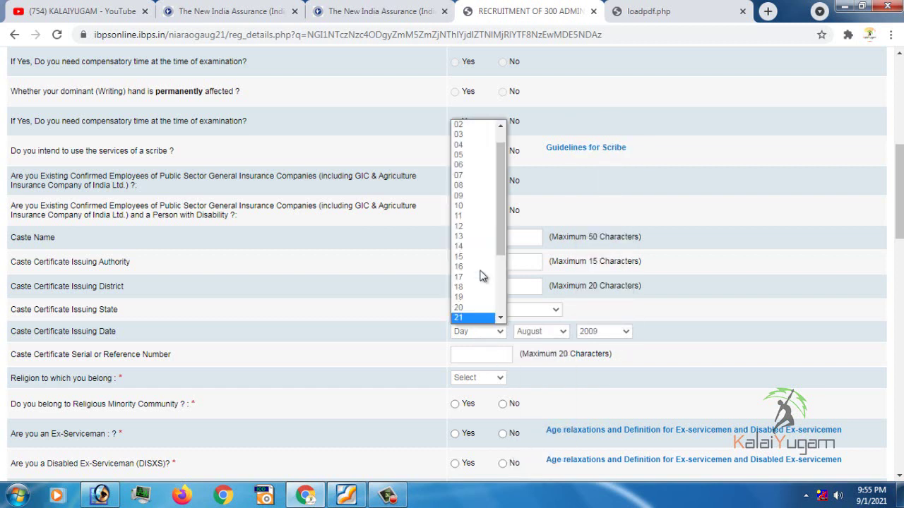
pyautogui.click(475, 235)
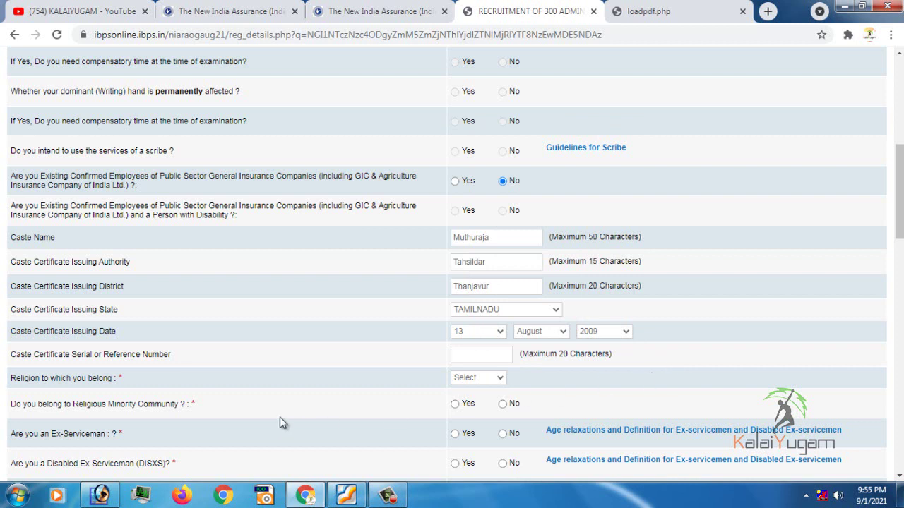
pyautogui.scroll(-1, 317, 385)
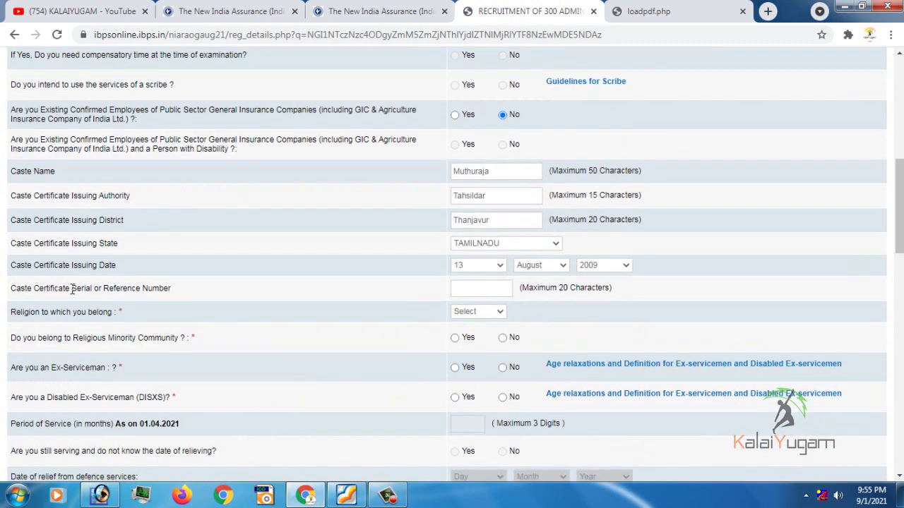
pyautogui.click(493, 287)
# Choose Hindu religion and answer No to minority, ex-serviceman and disabled ex-serviceman
pyautogui.click(472, 312)
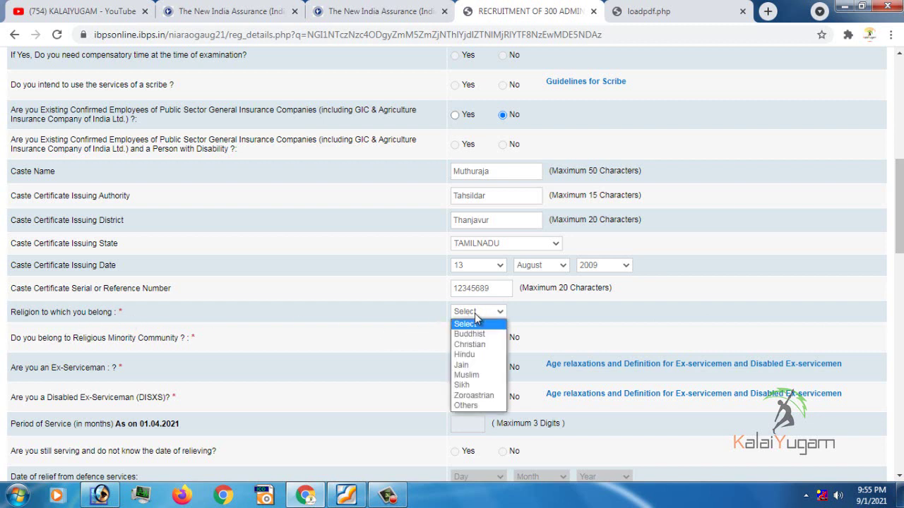
pyautogui.click(480, 356)
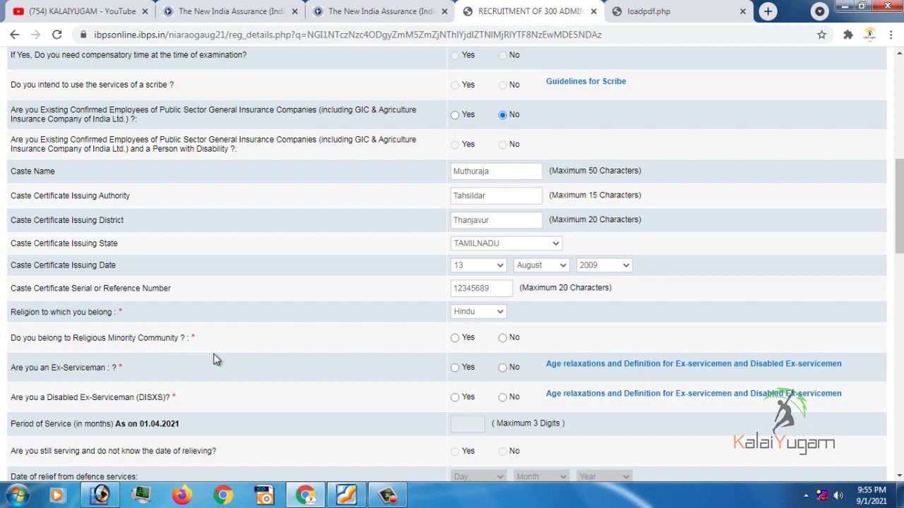
pyautogui.click(503, 338)
pyautogui.click(503, 367)
pyautogui.scroll(-1, 235, 395)
pyautogui.scroll(-3, 235, 396)
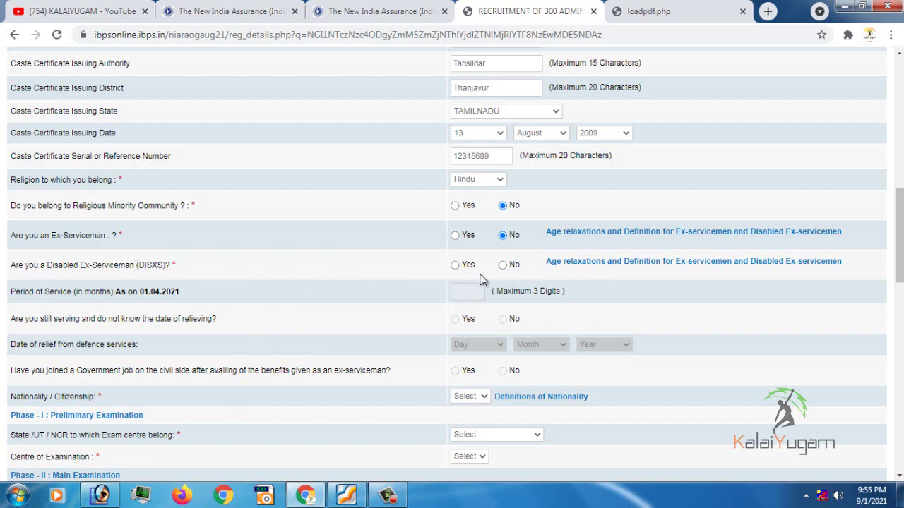
pyautogui.click(502, 265)
# Set nationality to Indian and the Phase-I exam centre to Thanjavur, Tamilnadu
pyautogui.scroll(-2, 672, 362)
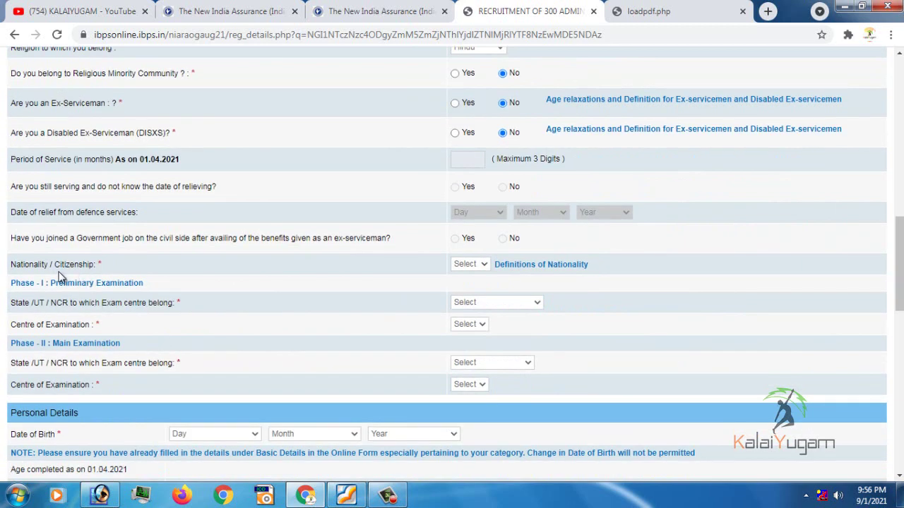
pyautogui.click(475, 272)
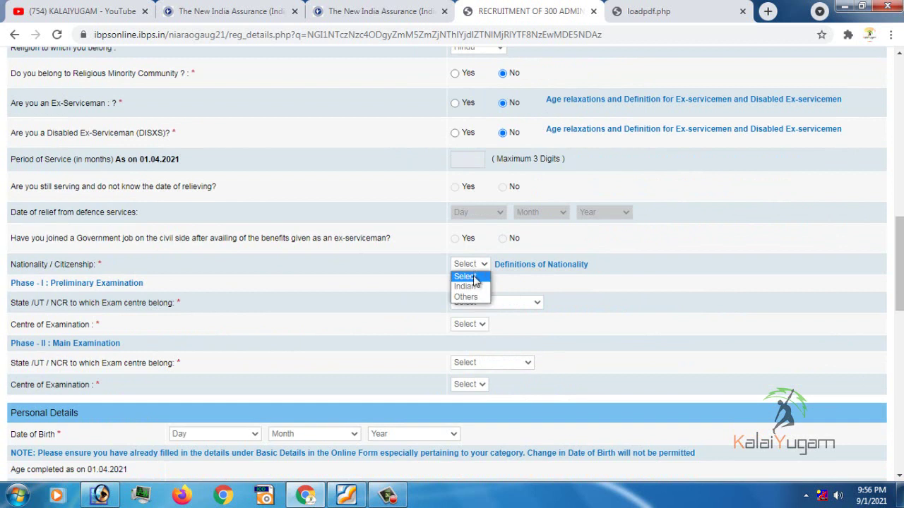
pyautogui.click(469, 293)
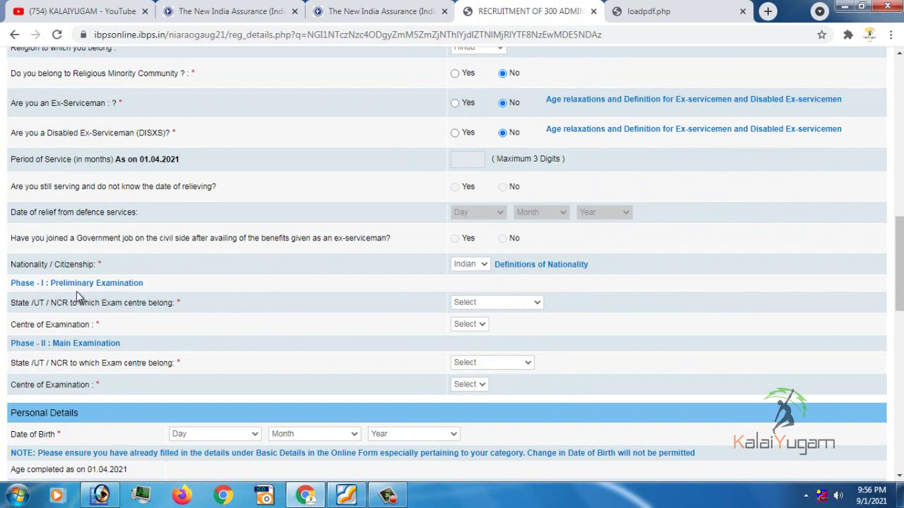
pyautogui.click(484, 304)
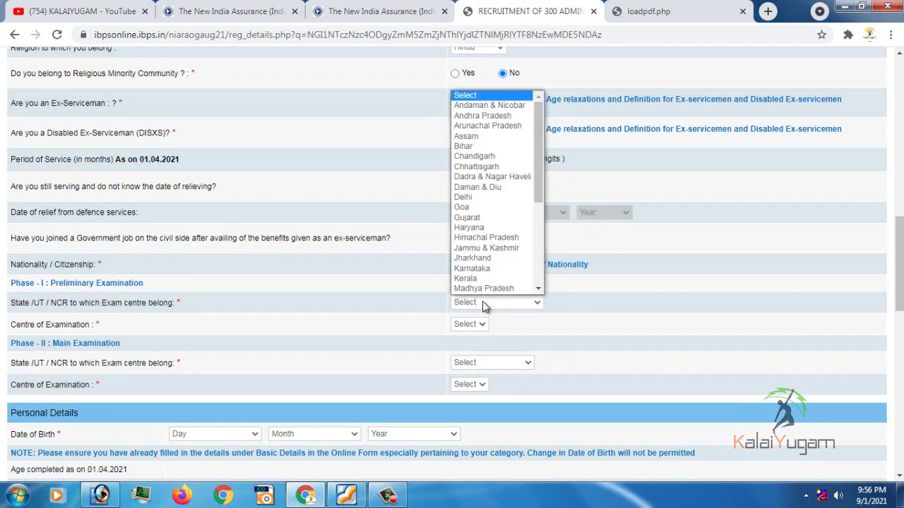
pyautogui.scroll(-4, 484, 290)
pyautogui.click(485, 288)
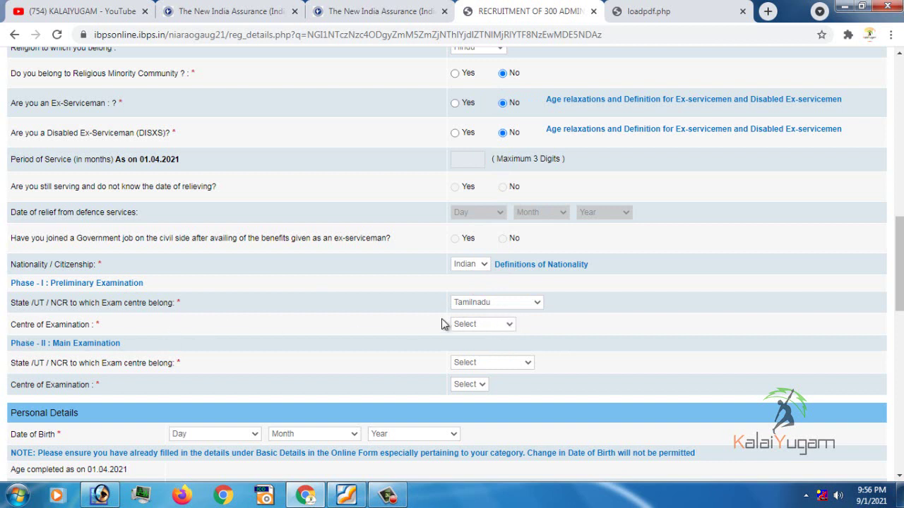
pyautogui.click(466, 324)
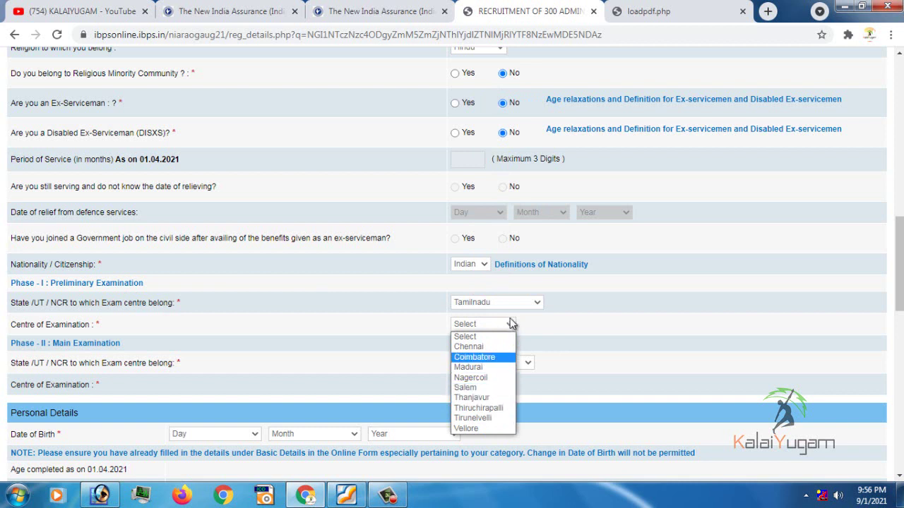
pyautogui.click(489, 398)
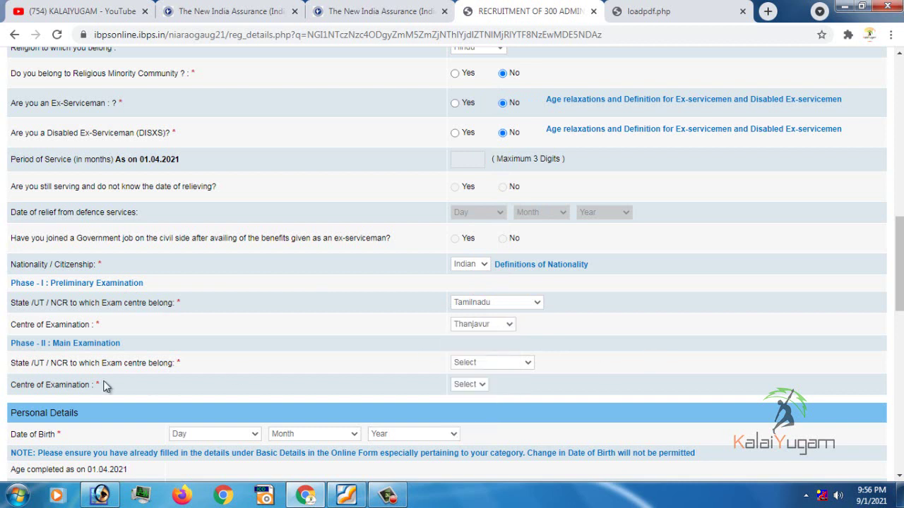
# Set the Phase-II exam centre to Chennai, Tamilnadu
pyautogui.scroll(-1, 387, 349)
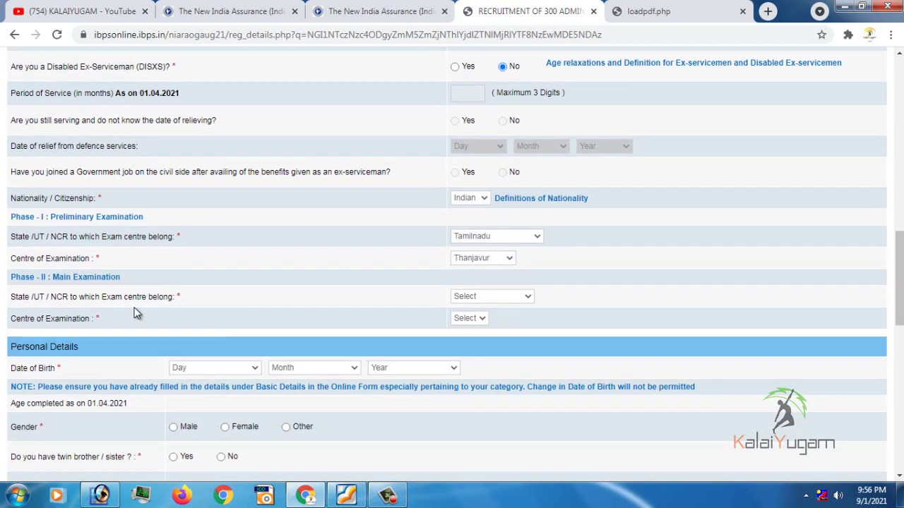
pyautogui.click(496, 297)
pyautogui.press('t')
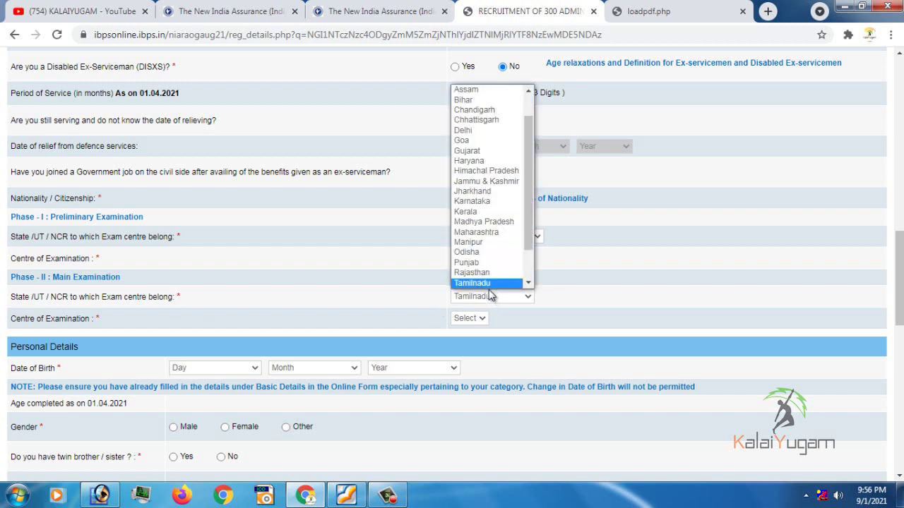
pyautogui.press('Return')
pyautogui.click(473, 324)
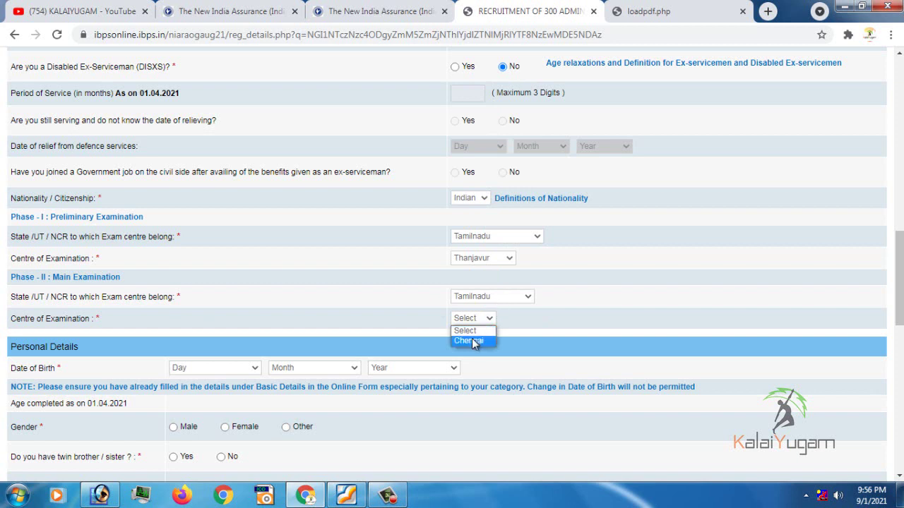
pyautogui.click(475, 342)
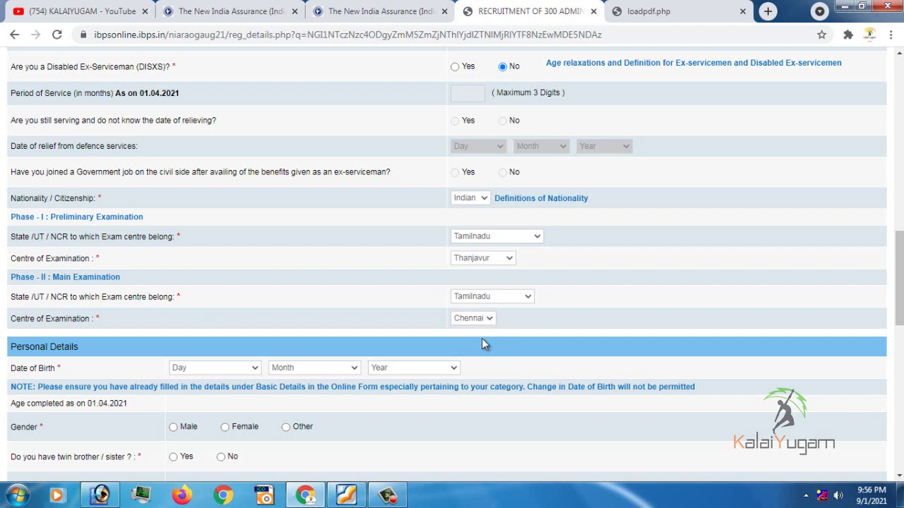
pyautogui.scroll(-1, 515, 337)
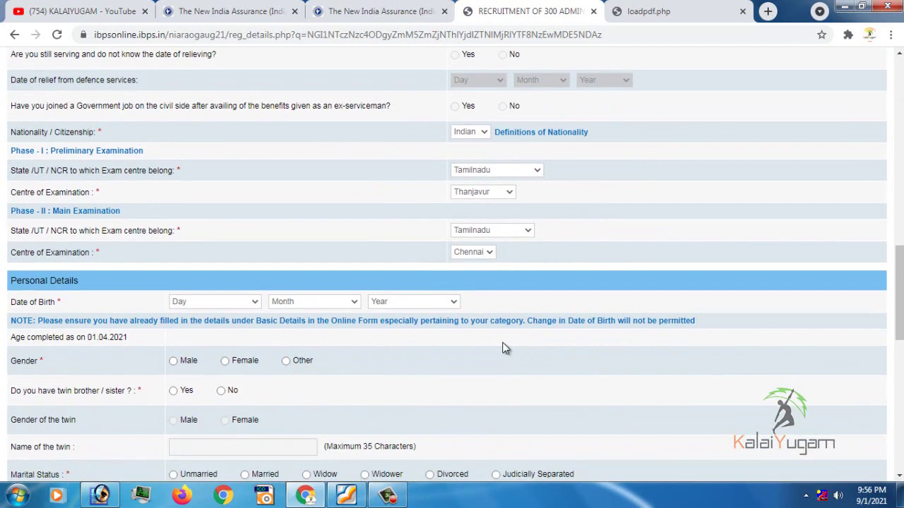
pyautogui.click(234, 304)
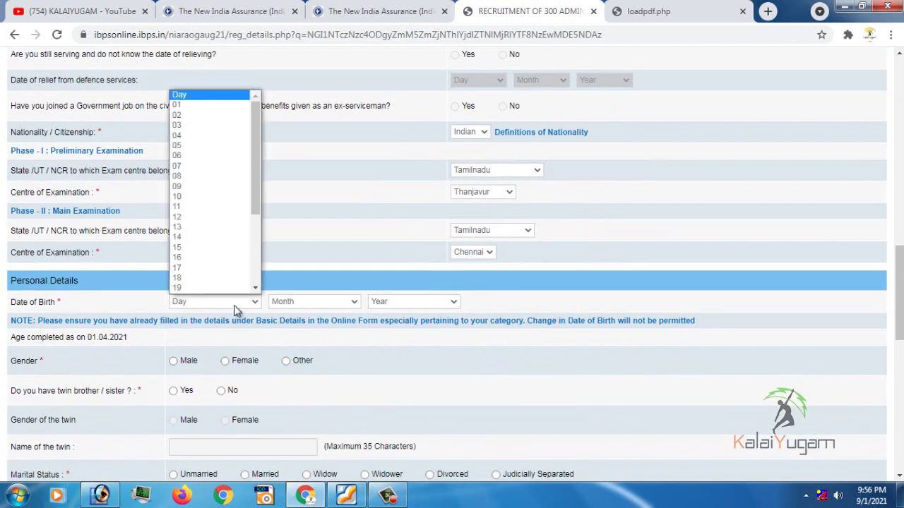
pyautogui.click(201, 229)
pyautogui.click(308, 300)
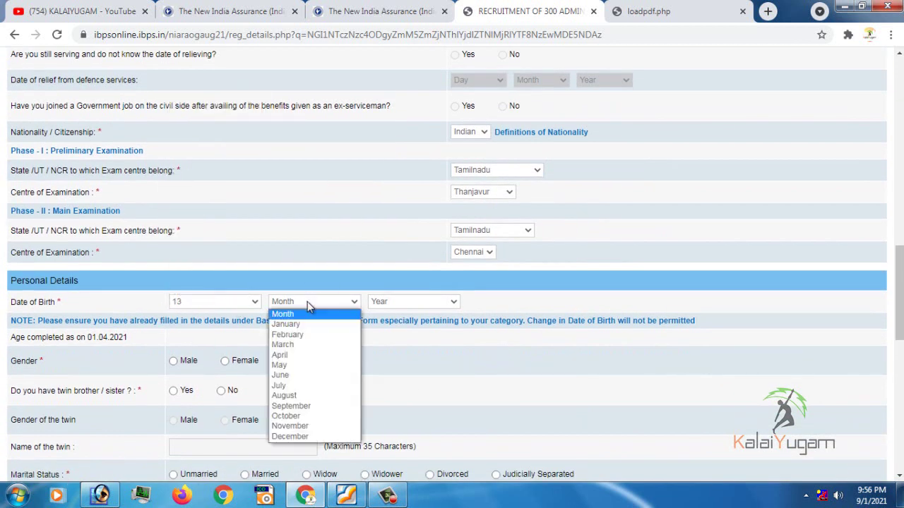
pyautogui.click(310, 393)
pyautogui.click(411, 304)
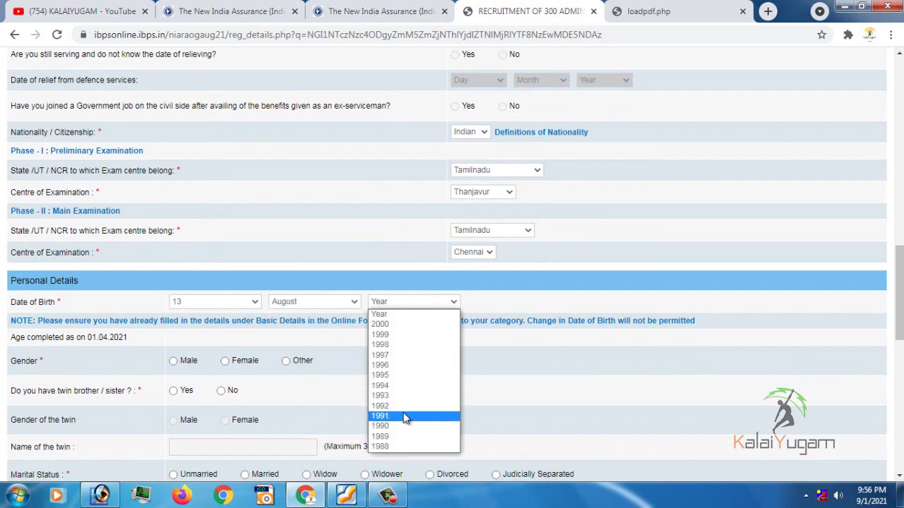
pyautogui.click(403, 411)
pyautogui.scroll(-1, 452, 414)
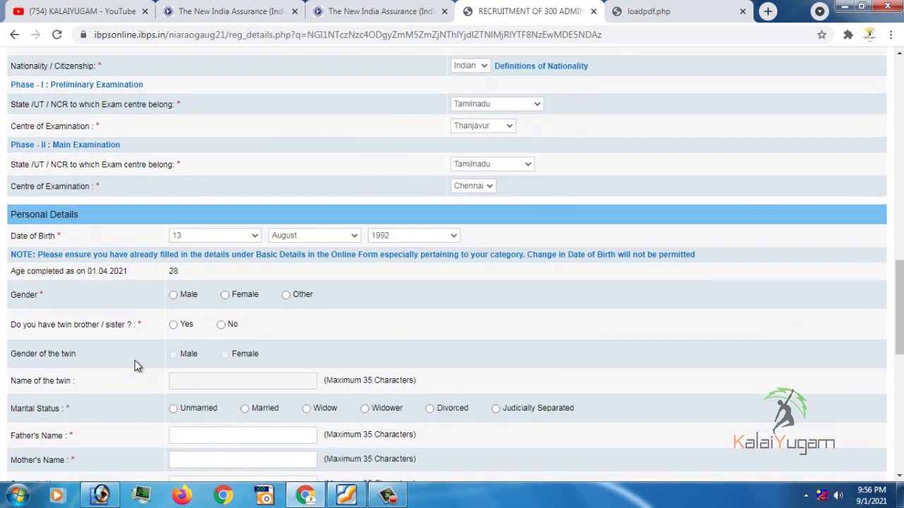
pyautogui.click(175, 297)
pyautogui.click(221, 327)
pyautogui.scroll(-1, 236, 365)
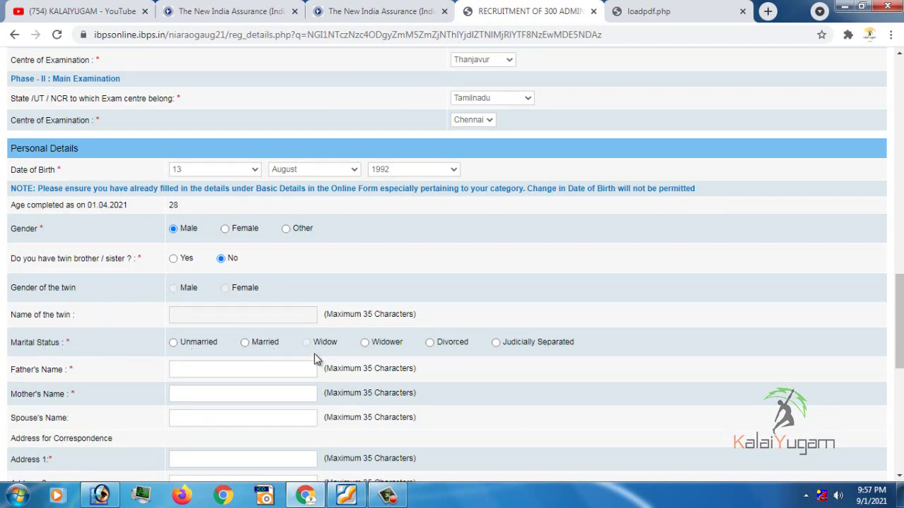
# Mark marital status Unmarried, enter parents' names, correspondence address lines and district, and pick the state
pyautogui.click(173, 344)
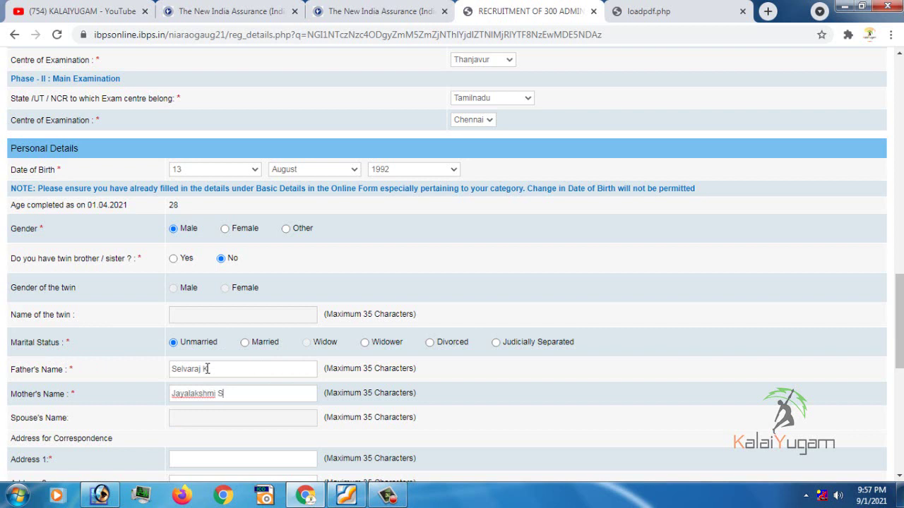
pyautogui.write('S')
pyautogui.scroll(-3, 233, 390)
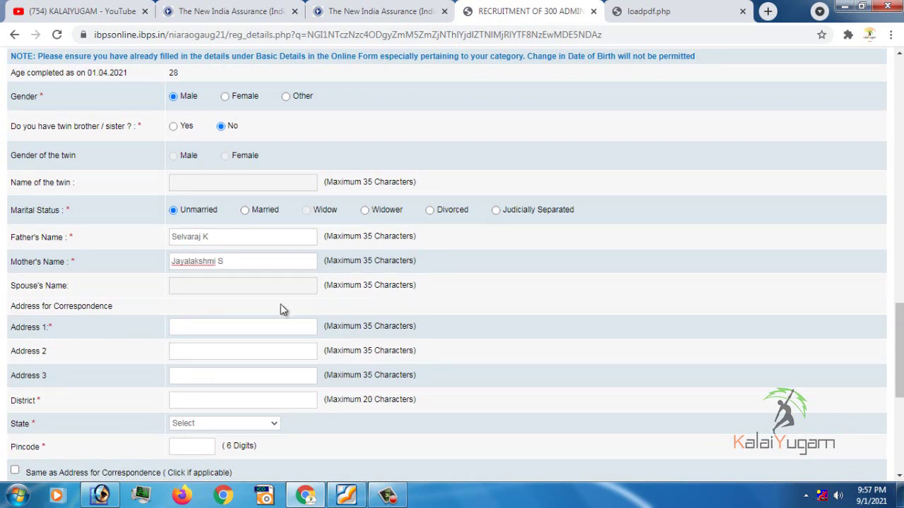
pyautogui.click(216, 329)
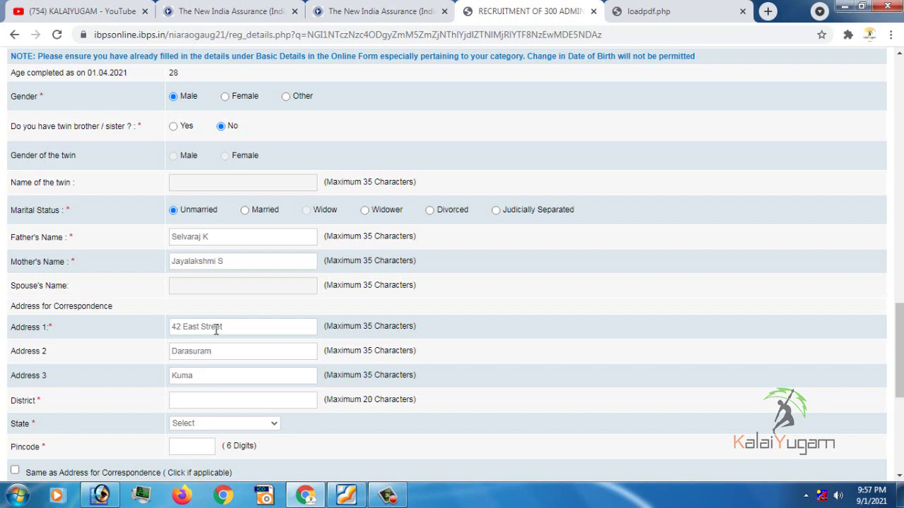
pyautogui.write('koanm')
pyautogui.write('nam')
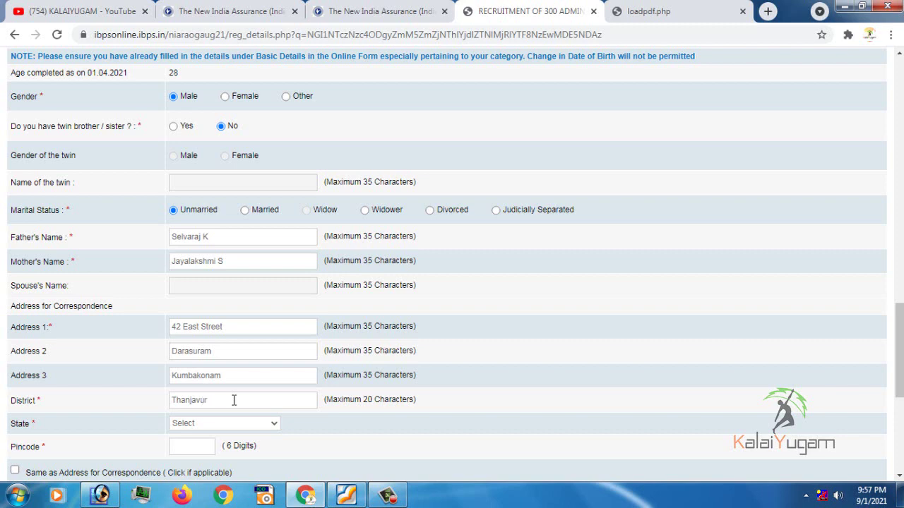
pyautogui.press('Tab')
# Confirm the correspondence state and enter the correspondence pincode
pyautogui.press('t')
pyautogui.scroll(-3, 318, 424)
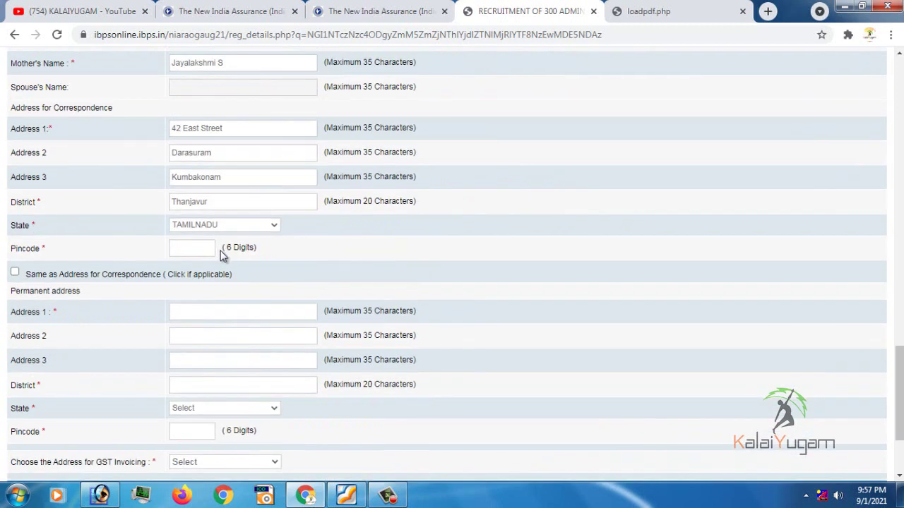
pyautogui.click(215, 248)
pyautogui.write('612702')
# Copy the correspondence address to the permanent address and choose Permanent Address for GST invoicing
pyautogui.scroll(1, 90, 198)
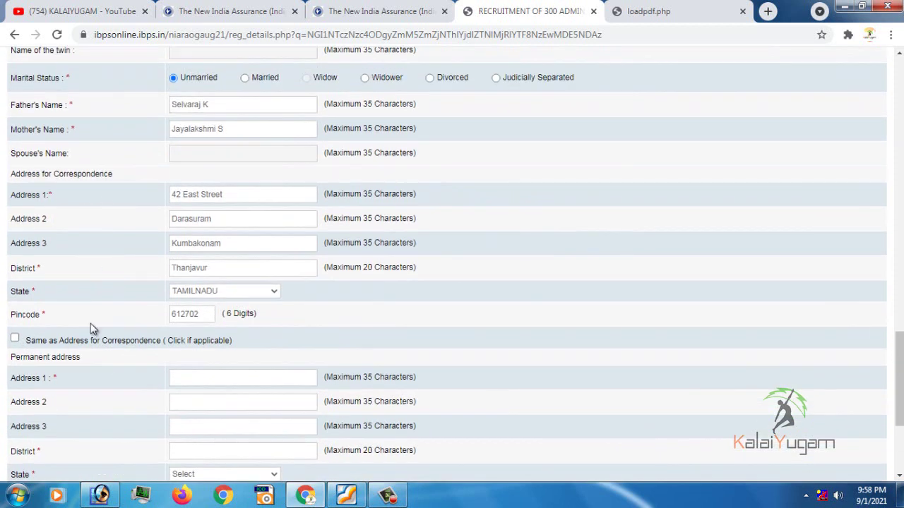
pyautogui.click(15, 341)
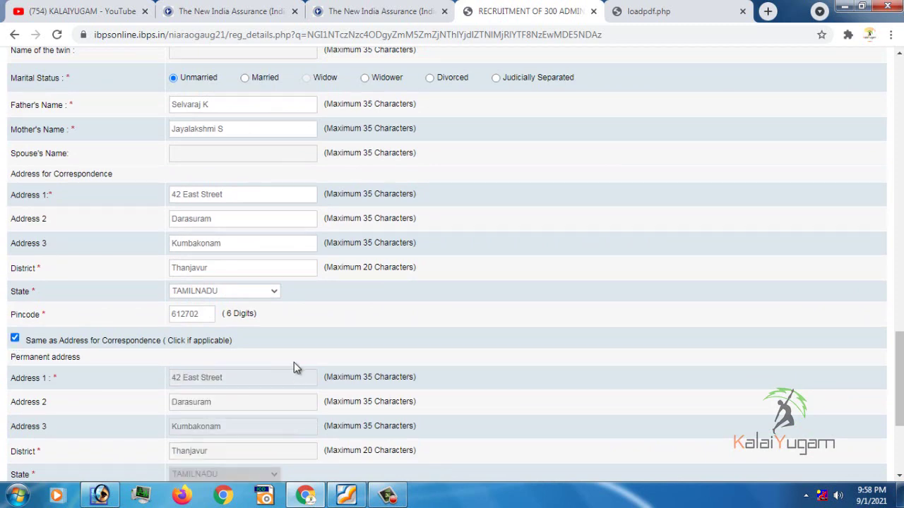
pyautogui.scroll(-3, 280, 343)
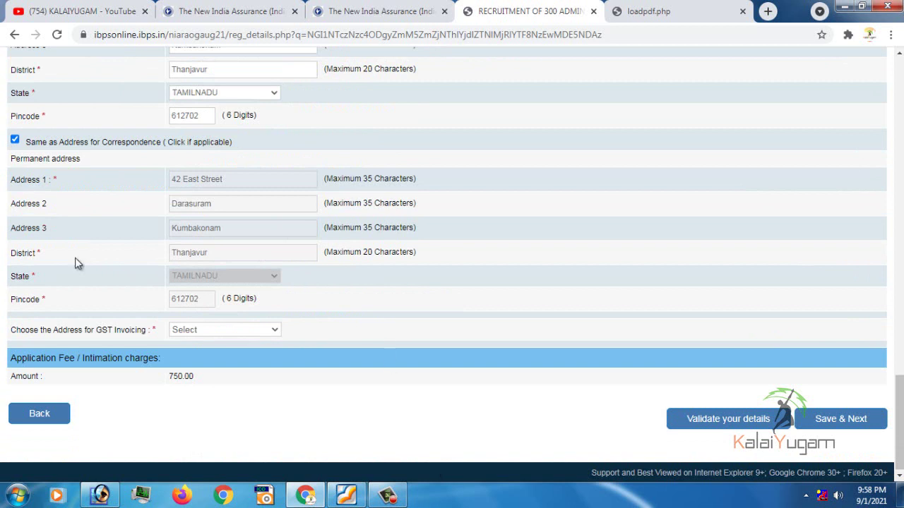
pyautogui.click(15, 140)
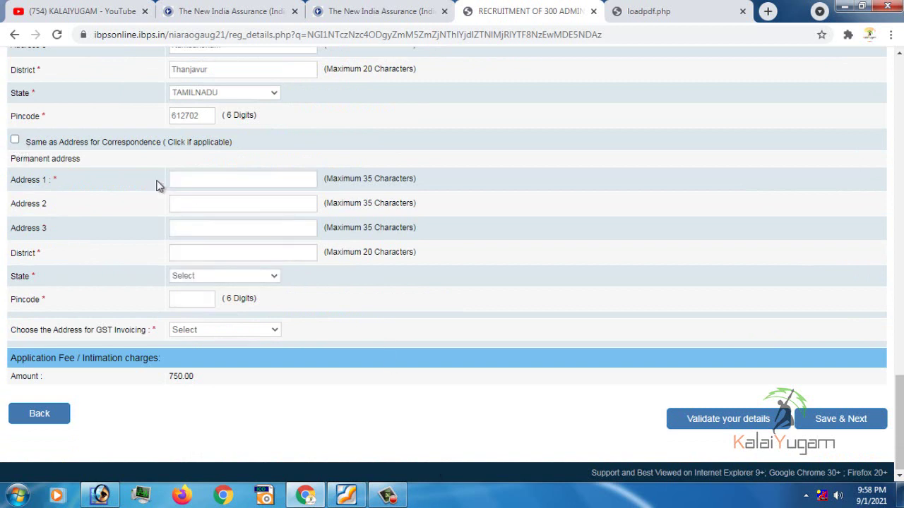
pyautogui.click(15, 139)
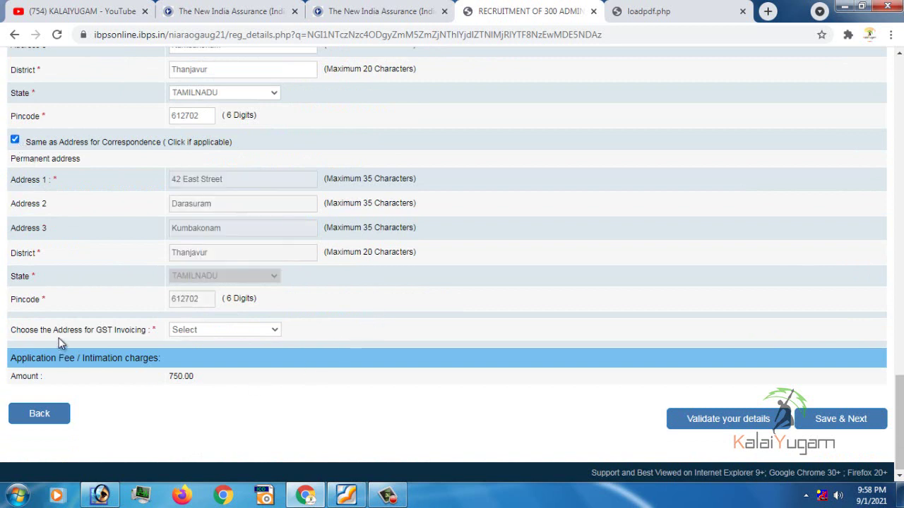
pyautogui.click(210, 332)
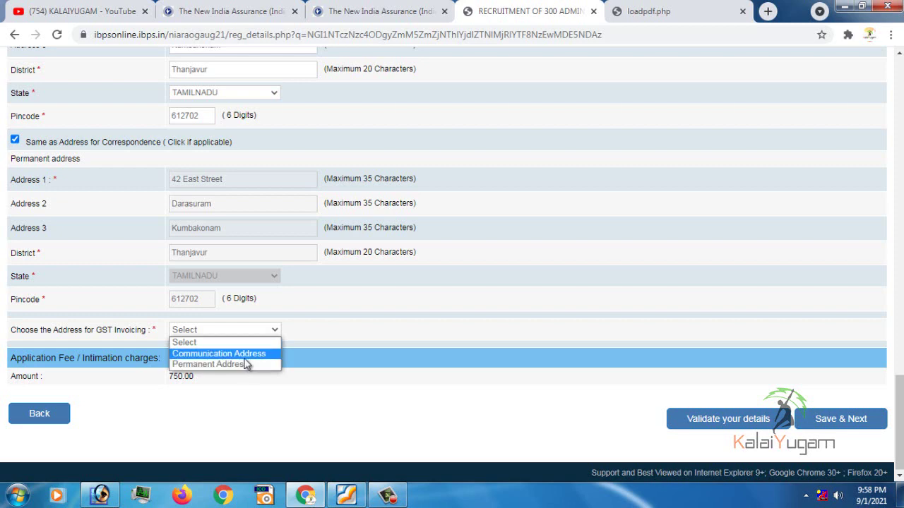
pyautogui.click(243, 365)
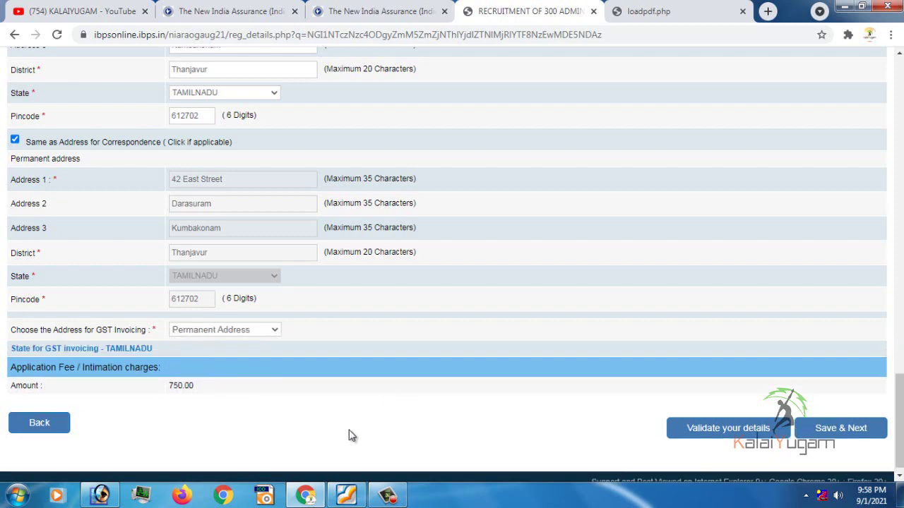
pyautogui.scroll(10, 212, 338)
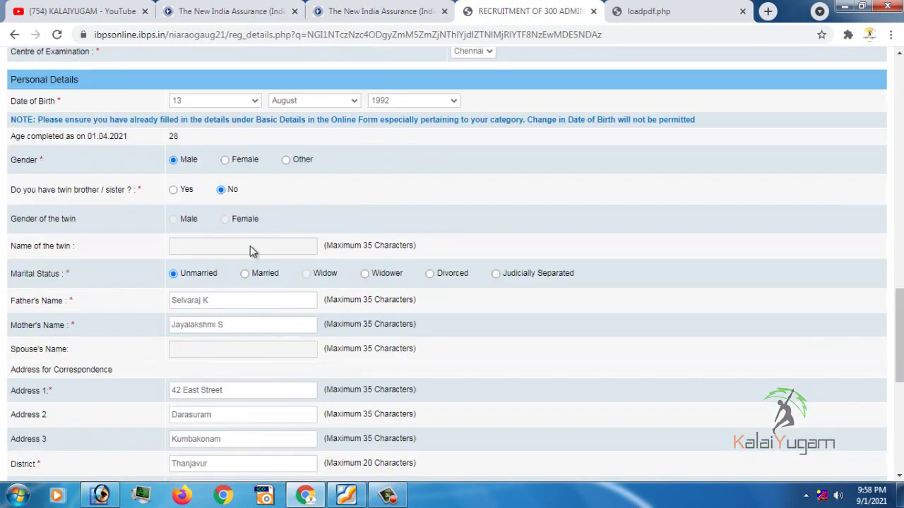
# Review the Basic Details form and validate it, acknowledging the Verified Successfully alert
pyautogui.scroll(-10, 228, 349)
pyautogui.scroll(20, 286, 376)
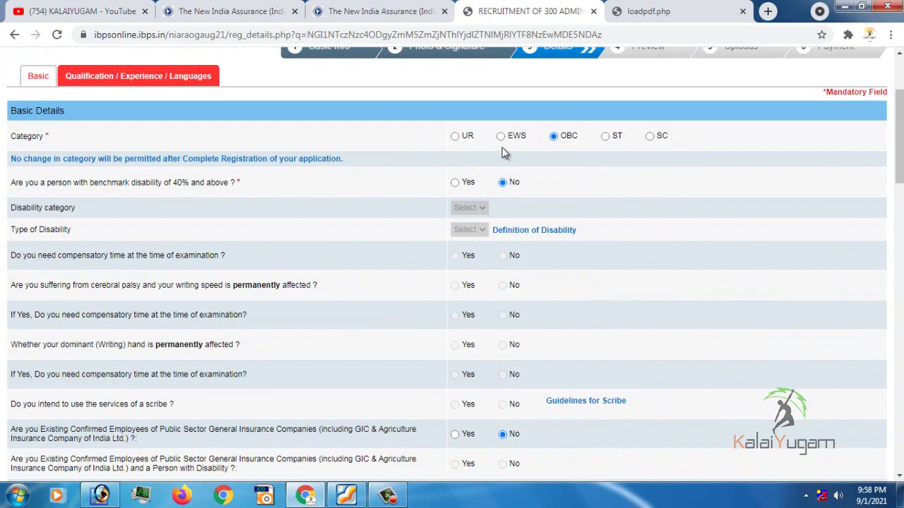
pyautogui.scroll(-15, 593, 219)
pyautogui.scroll(-6, 182, 381)
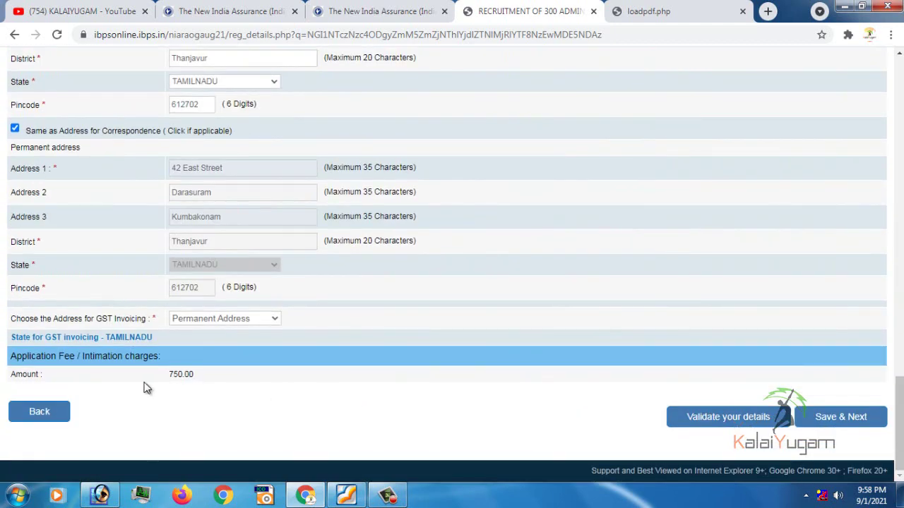
pyautogui.scroll(15, 445, 242)
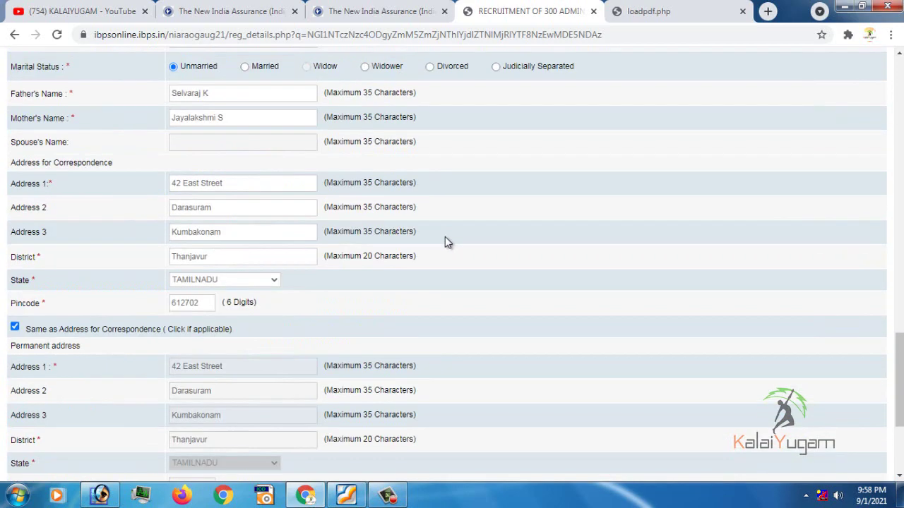
pyautogui.scroll(-13, 678, 265)
pyautogui.scroll(-3, 678, 266)
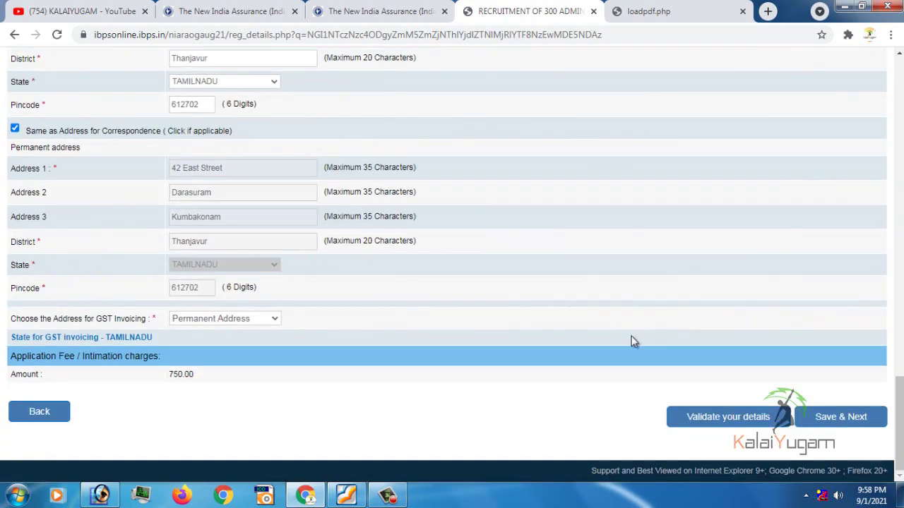
pyautogui.click(716, 423)
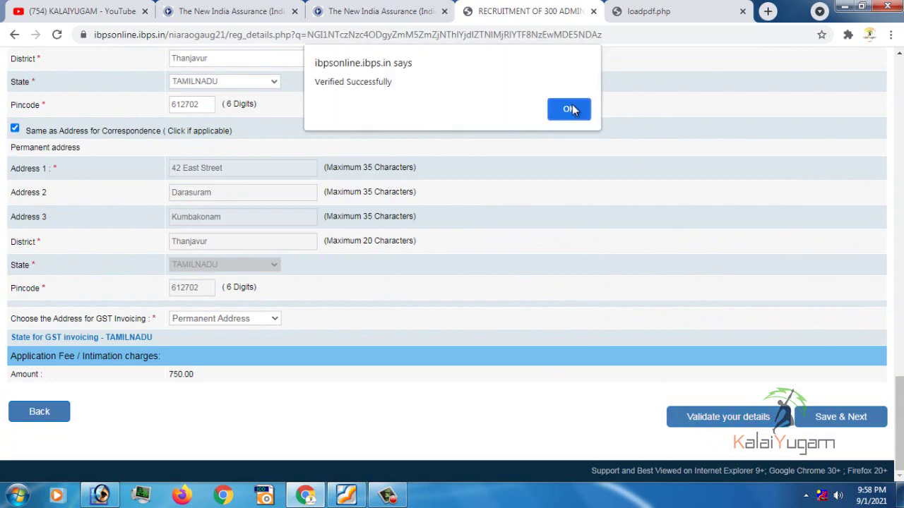
pyautogui.click(578, 114)
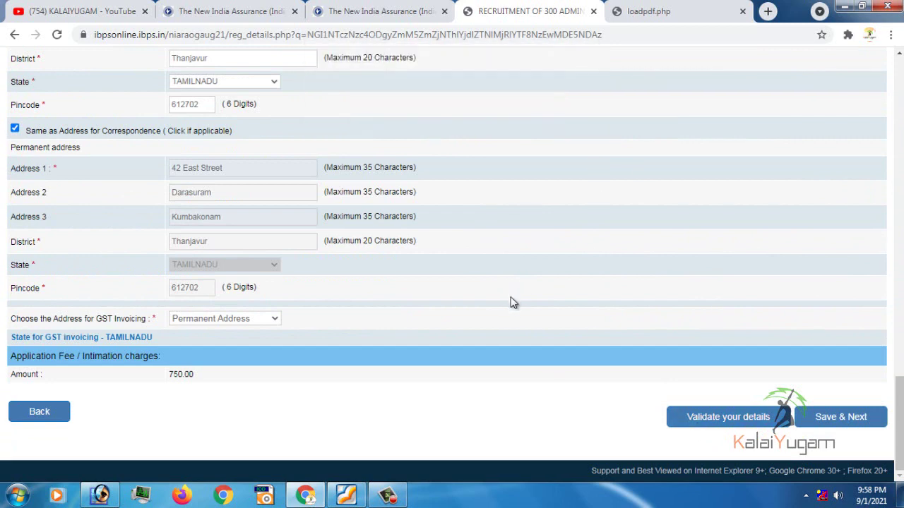
# Re-check the whole form and validate the basic details once more, dismissing the success alert
pyautogui.scroll(3, 495, 297)
pyautogui.scroll(8, 422, 271)
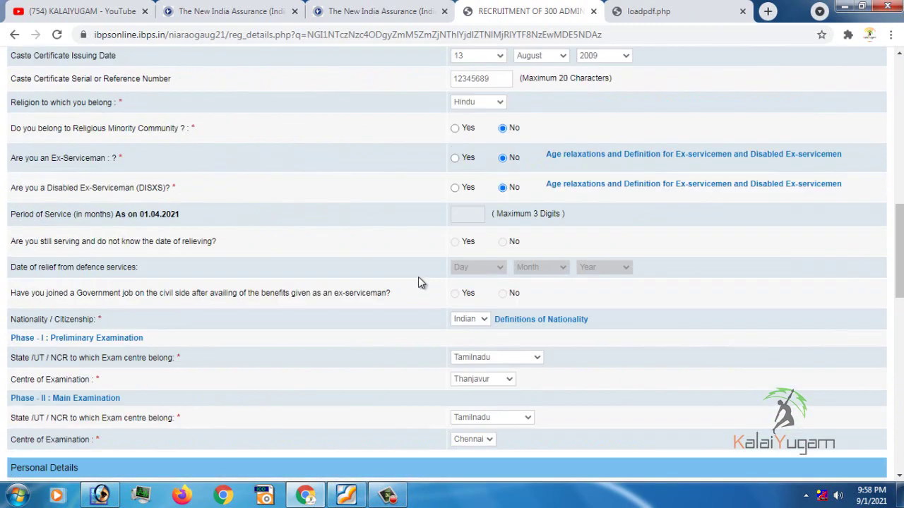
pyautogui.scroll(4, 426, 276)
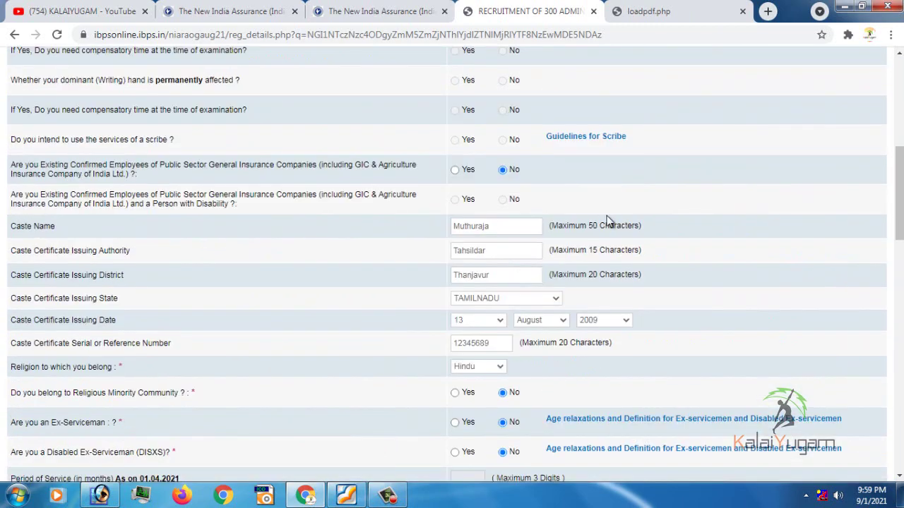
pyautogui.scroll(-16, 746, 374)
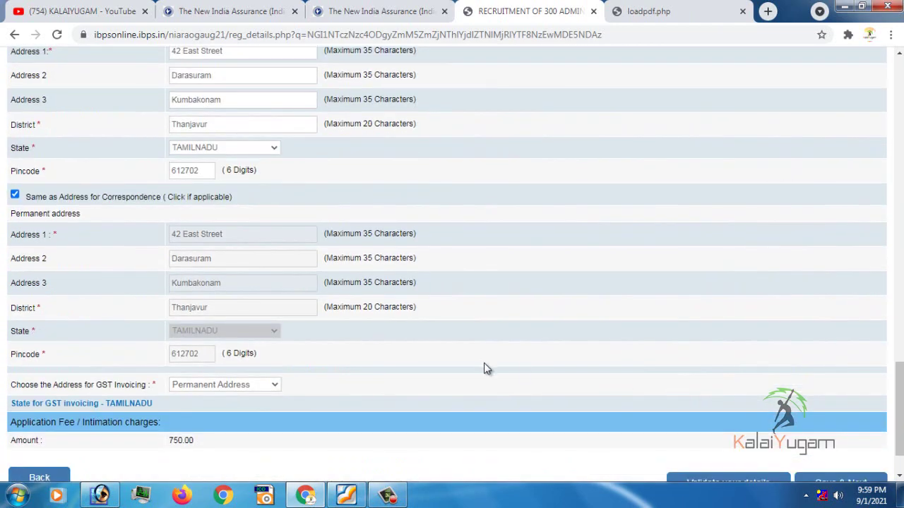
pyautogui.scroll(4, 483, 360)
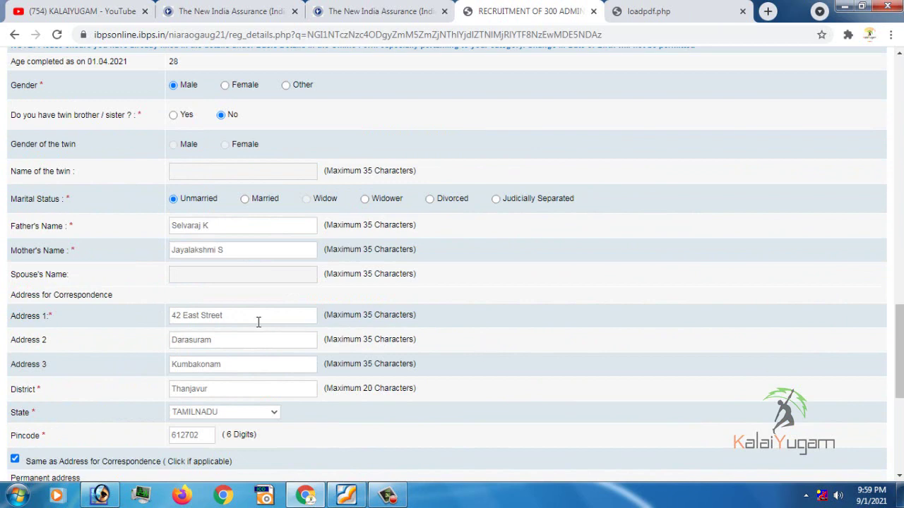
pyautogui.scroll(15, 257, 320)
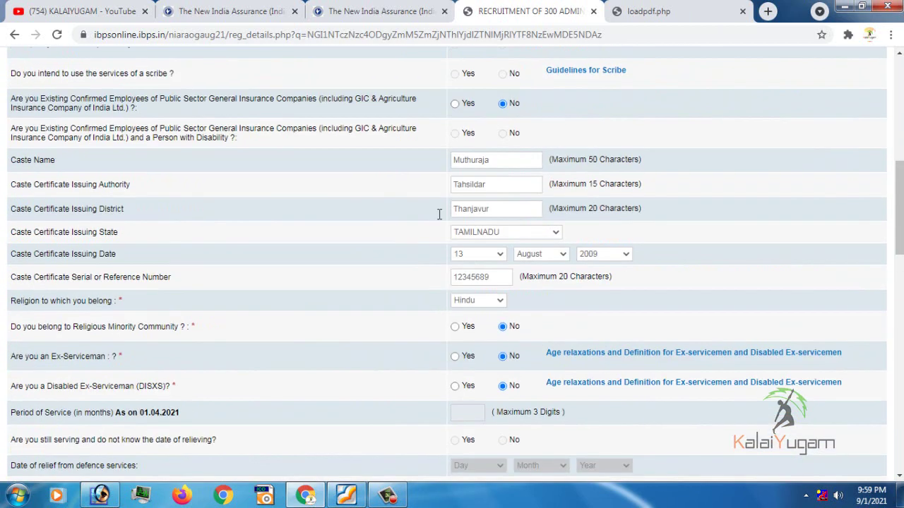
pyautogui.scroll(2, 552, 190)
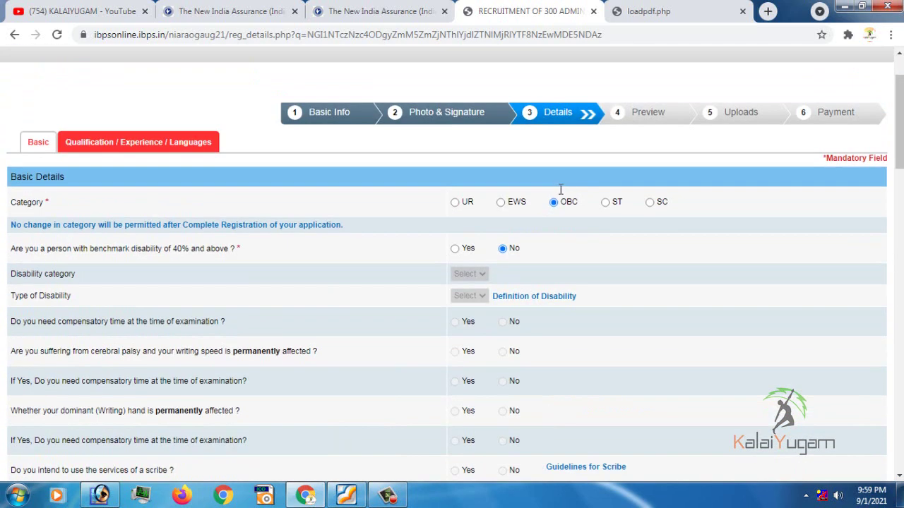
pyautogui.scroll(-4, 571, 252)
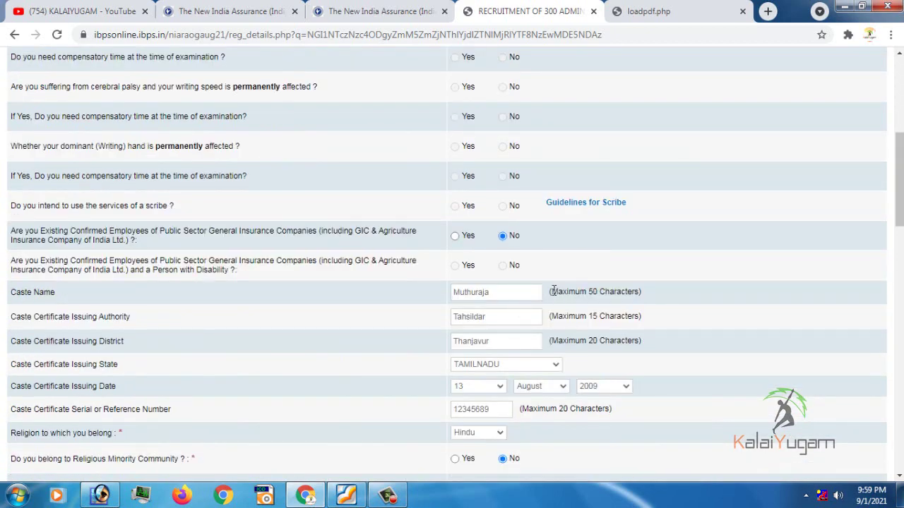
pyautogui.scroll(-3, 555, 289)
pyautogui.scroll(-15, 552, 295)
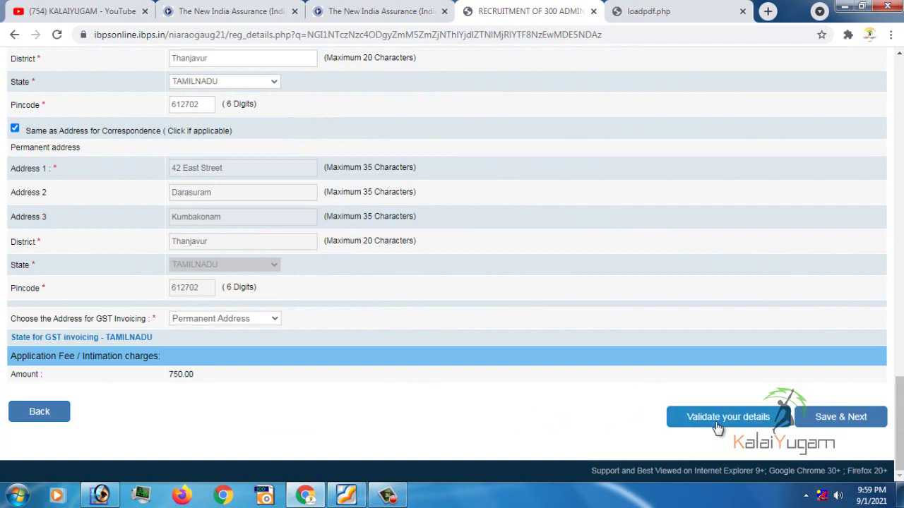
pyautogui.click(717, 428)
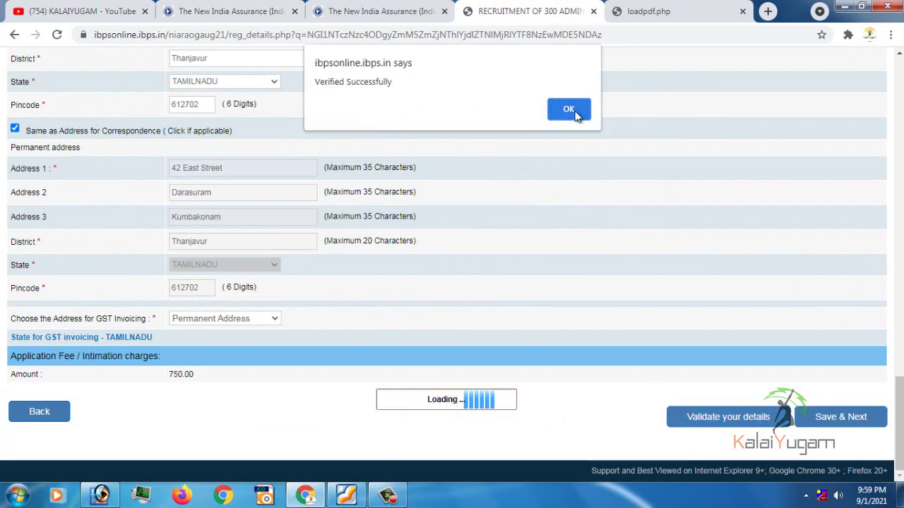
pyautogui.click(569, 110)
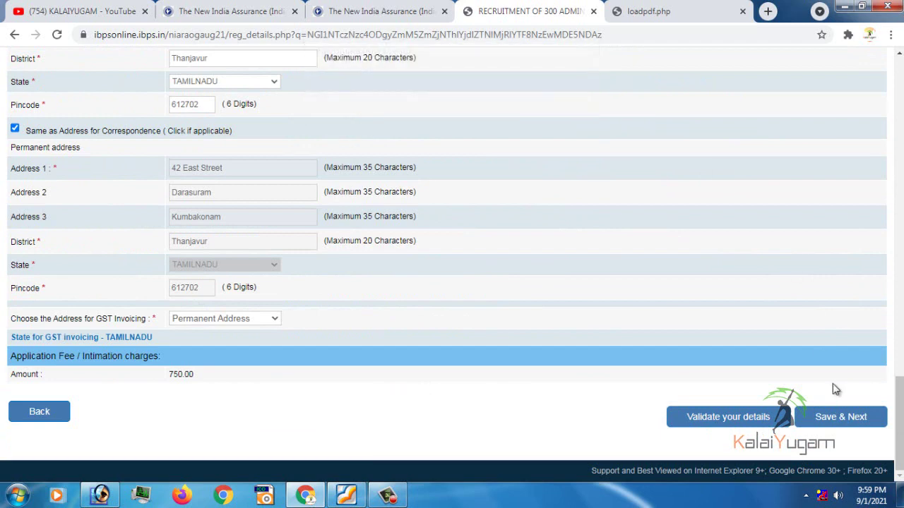
# Save the basic details, move to Educational Qualification, and initially mark Graduation as Appeared
pyautogui.click(840, 421)
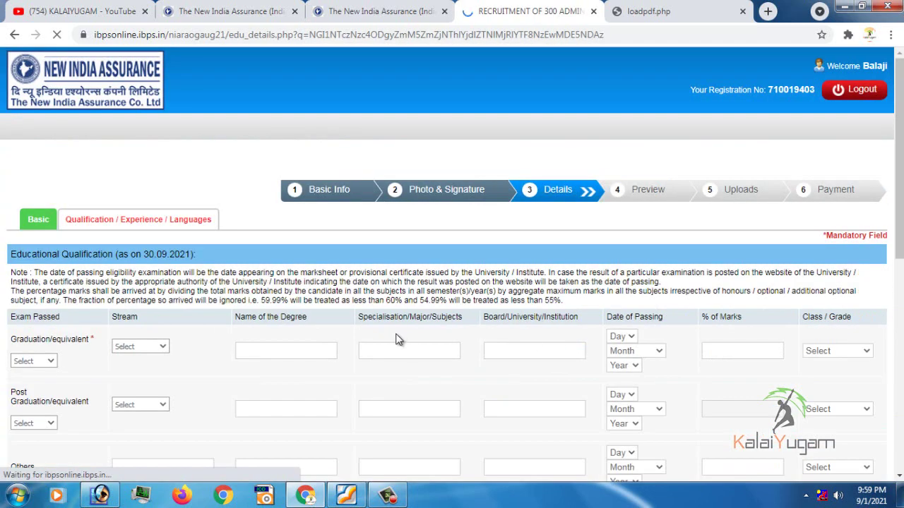
pyautogui.scroll(-2, 512, 401)
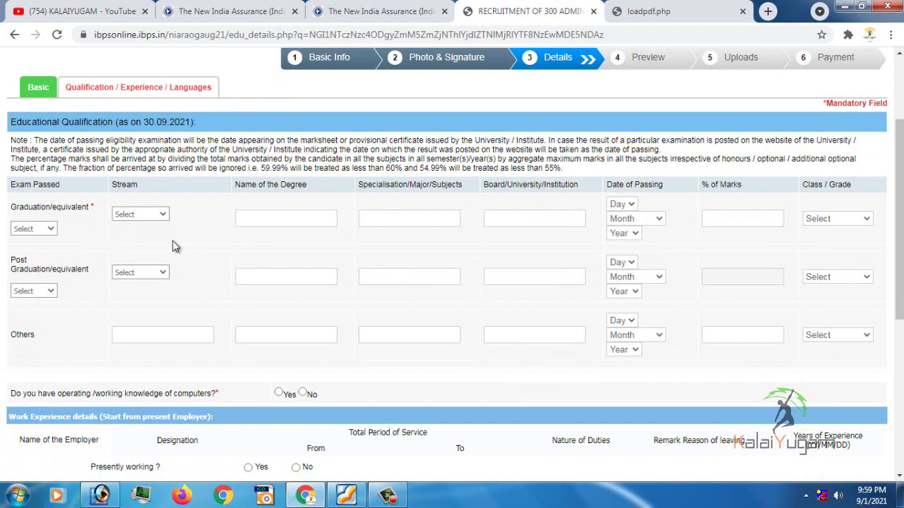
pyautogui.click(130, 215)
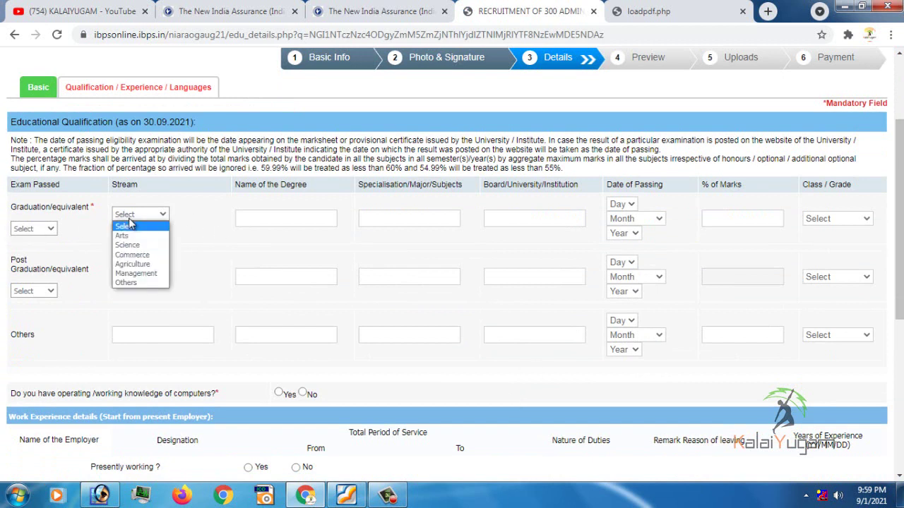
pyautogui.click(35, 228)
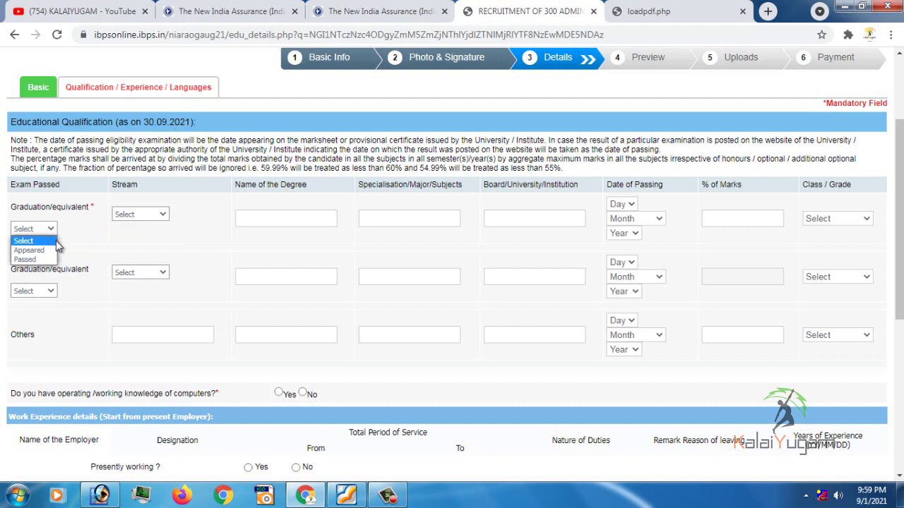
pyautogui.click(32, 250)
# Change the Graduation exam status to Passed and set its stream to Science
pyautogui.click(137, 214)
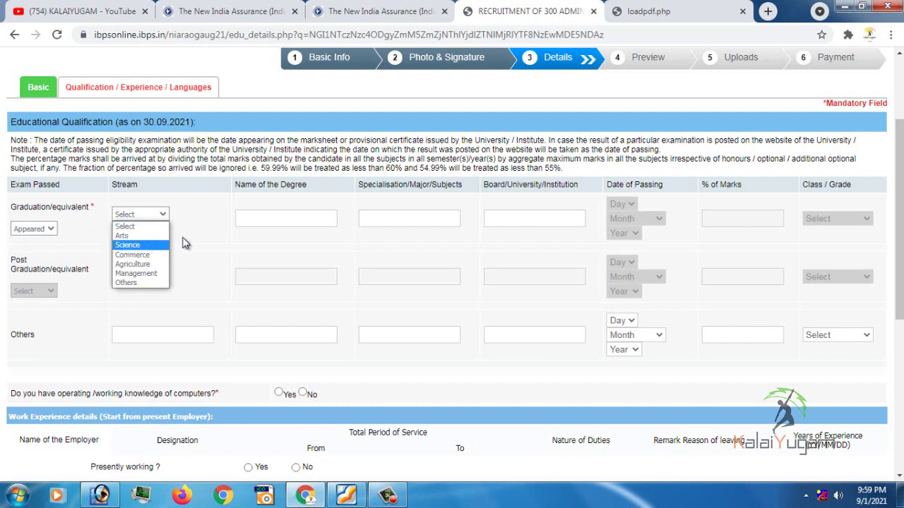
pyautogui.click(227, 244)
pyautogui.click(34, 228)
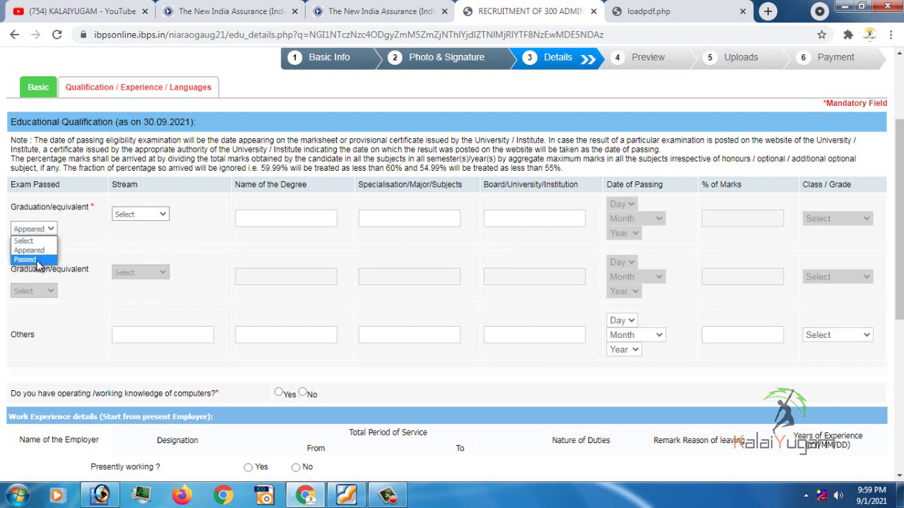
pyautogui.click(35, 260)
pyautogui.click(138, 214)
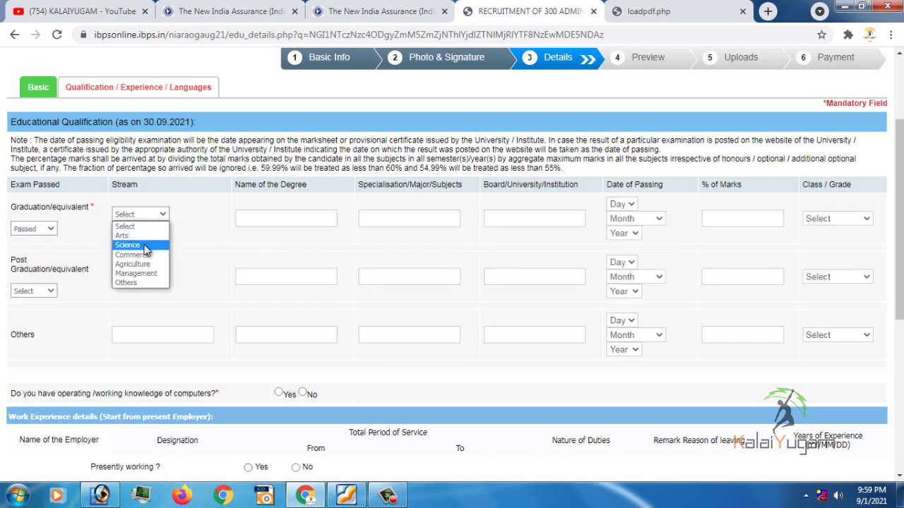
pyautogui.click(126, 245)
pyautogui.click(288, 221)
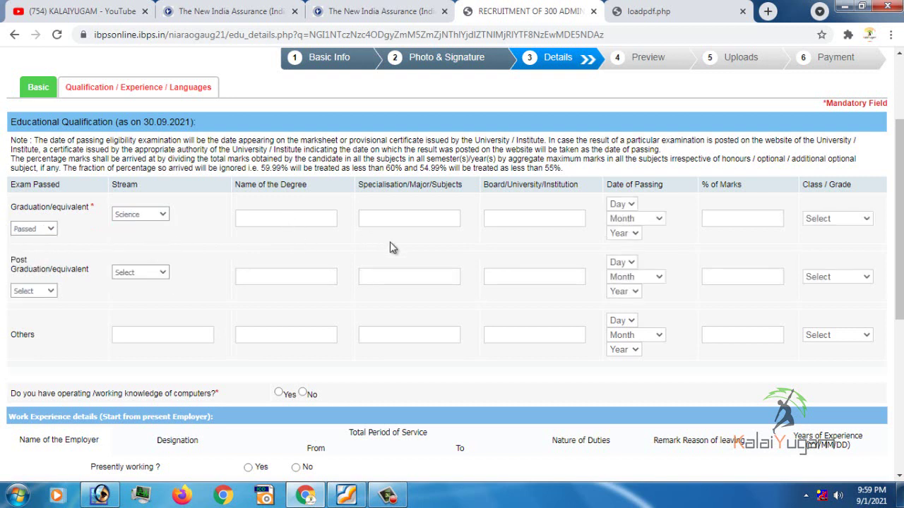
# Enter degree BSC, specialisation VIS Com and institution Bharathidasan University in the Graduation row
pyautogui.write('BS')
pyautogui.press('BackSpace')
pyautogui.write('SC')
pyautogui.press('Tab')
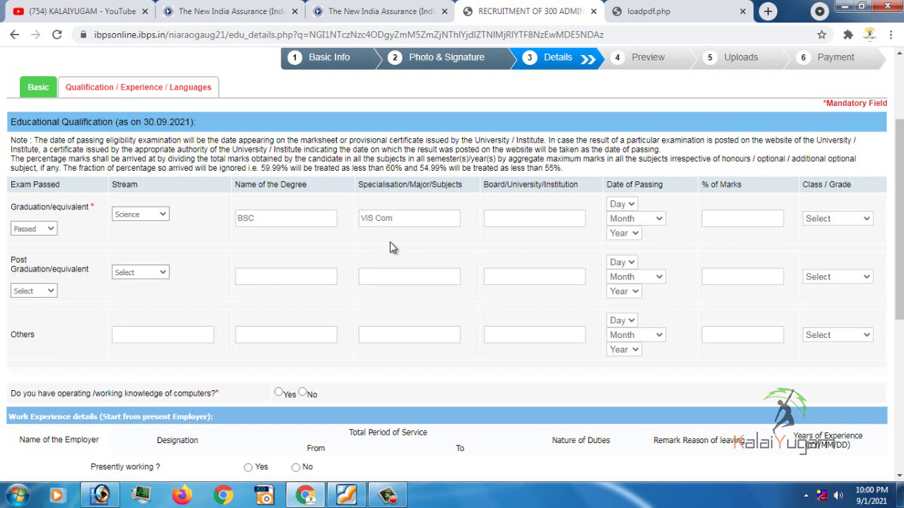
pyautogui.write('Bharathidasan Unvio')
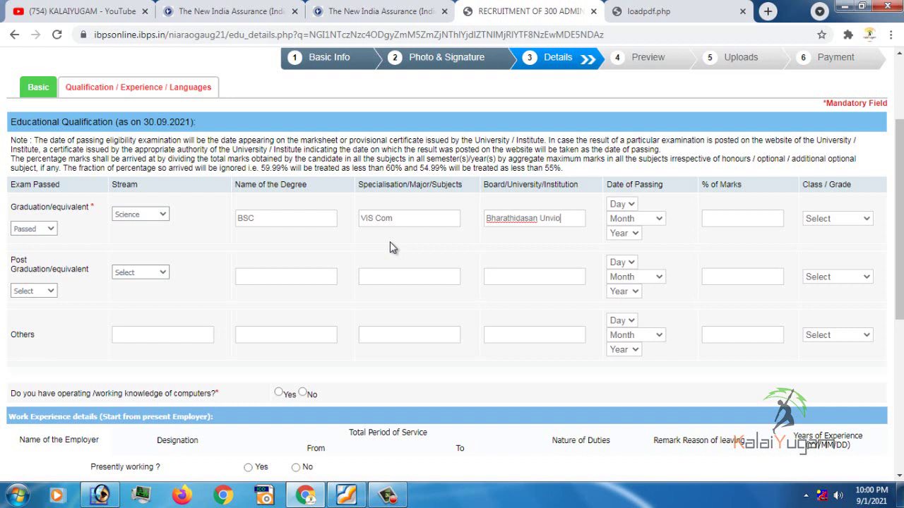
pyautogui.press('BackSpace')
pyautogui.write('ivers')
pyautogui.press('Left')
pyautogui.press('Left')
pyautogui.press('BackSpace')
pyautogui.press('Right')
pyautogui.press('Right')
pyautogui.press('Right')
pyautogui.press('Right')
pyautogui.press('Right')
pyautogui.press('Right')
pyautogui.write('i')
# Set the graduation date of passing to 10 July 2015
pyautogui.click(625, 205)
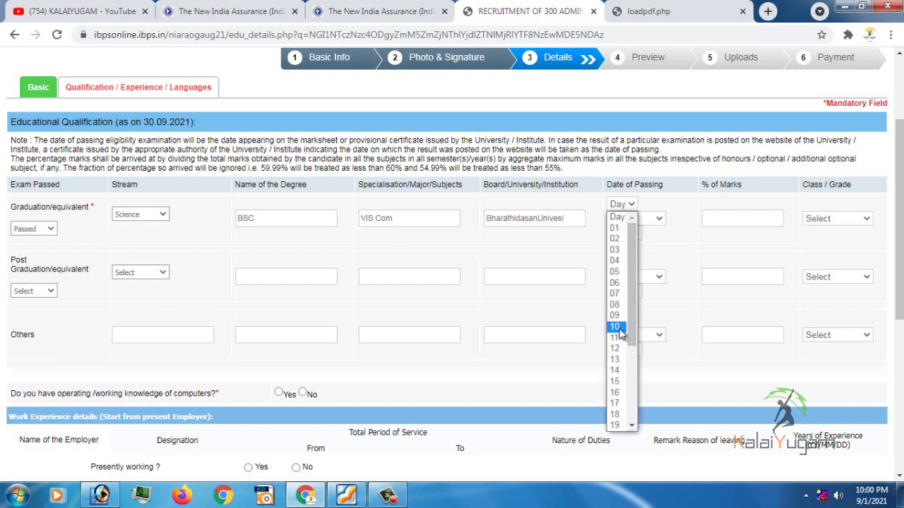
pyautogui.click(620, 333)
pyautogui.click(631, 218)
pyautogui.click(634, 310)
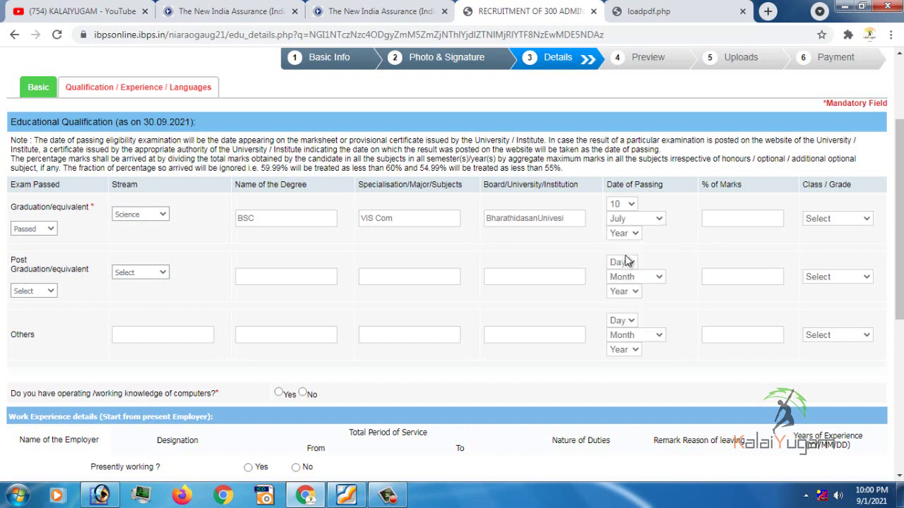
pyautogui.click(633, 235)
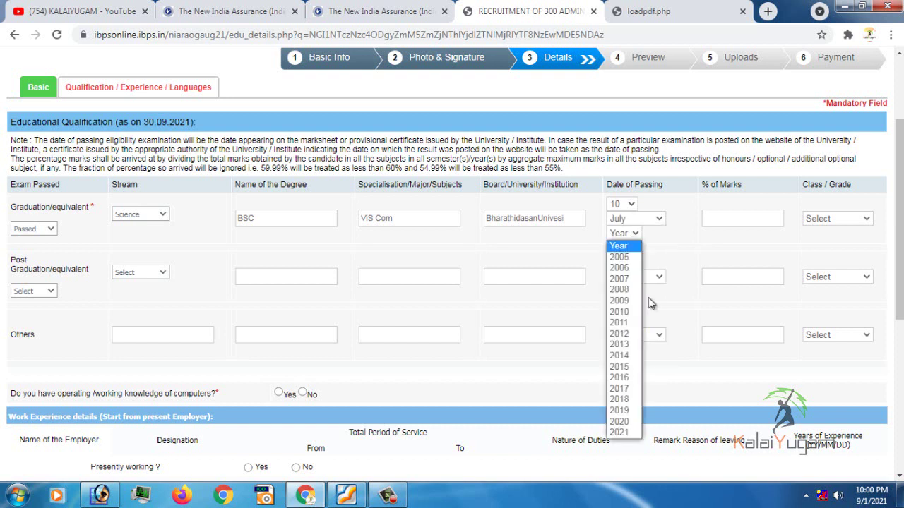
pyautogui.click(629, 365)
# Enter 72 as the graduation marks percentage and choose First Class
pyautogui.click(752, 220)
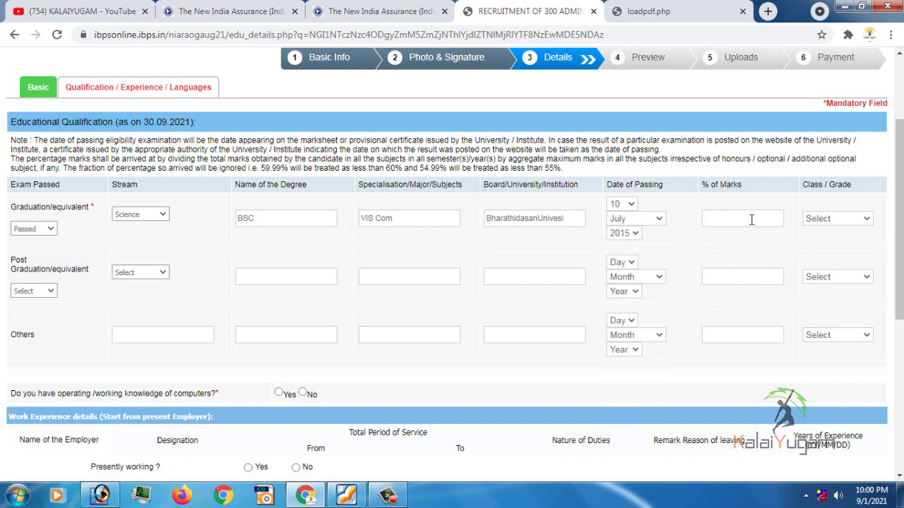
pyautogui.write('72')
pyautogui.click(771, 246)
pyautogui.click(826, 224)
pyautogui.click(833, 240)
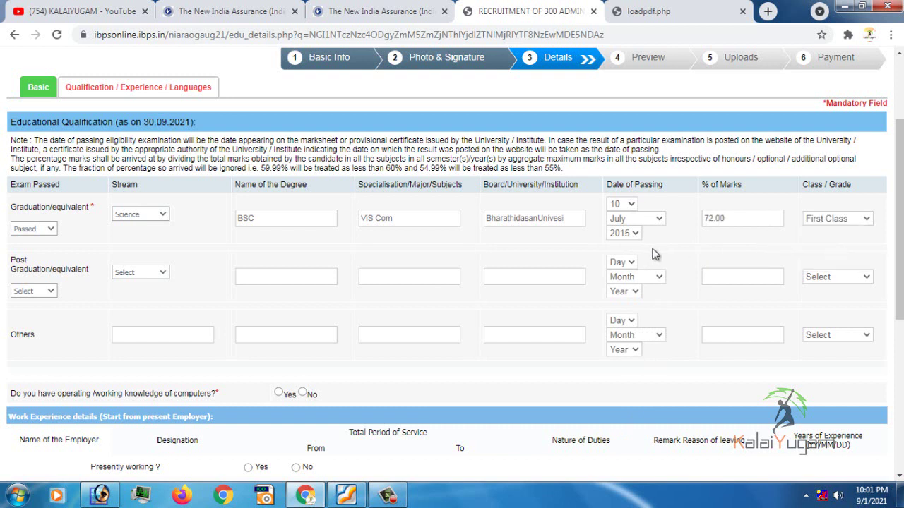
# Look through the Post Graduation stream and status choices without changing them
pyautogui.click(134, 273)
pyautogui.click(34, 293)
pyautogui.click(33, 291)
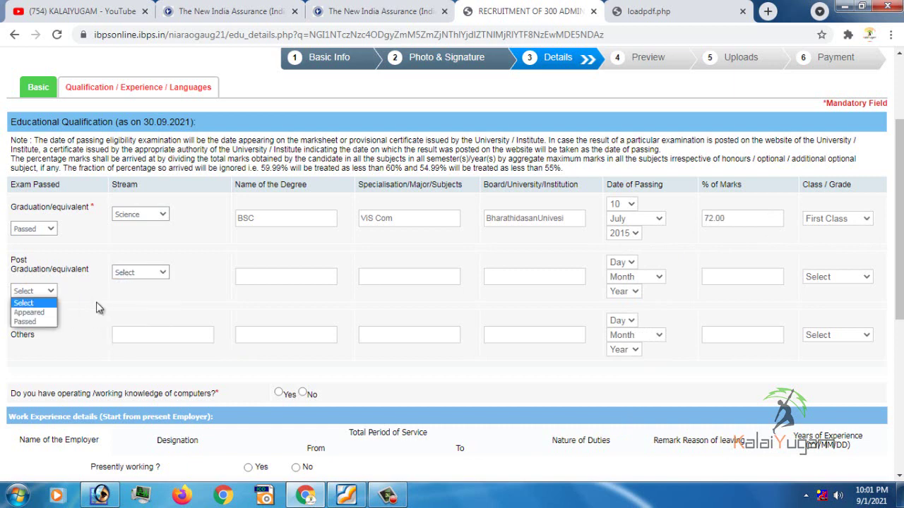
pyautogui.click(99, 308)
pyautogui.click(140, 276)
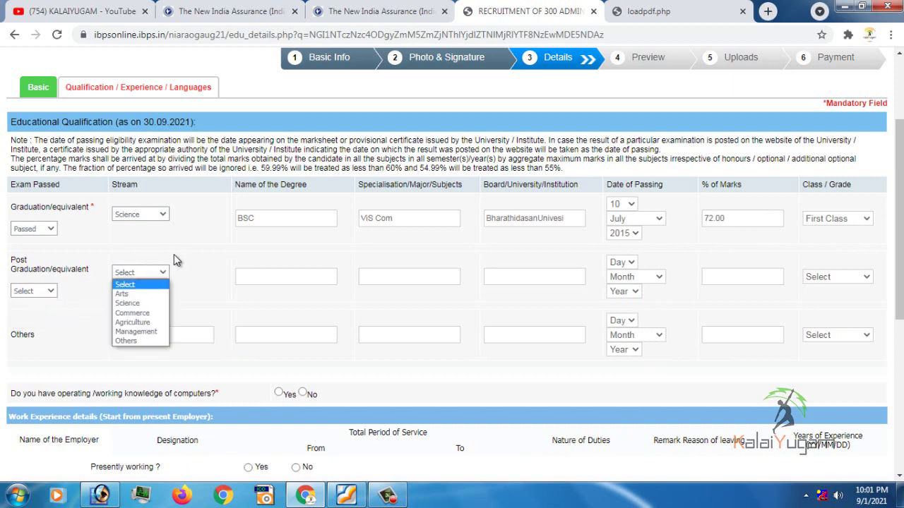
# Answer Yes to working knowledge of computers and No to pre-examination training
pyautogui.scroll(-3, 302, 318)
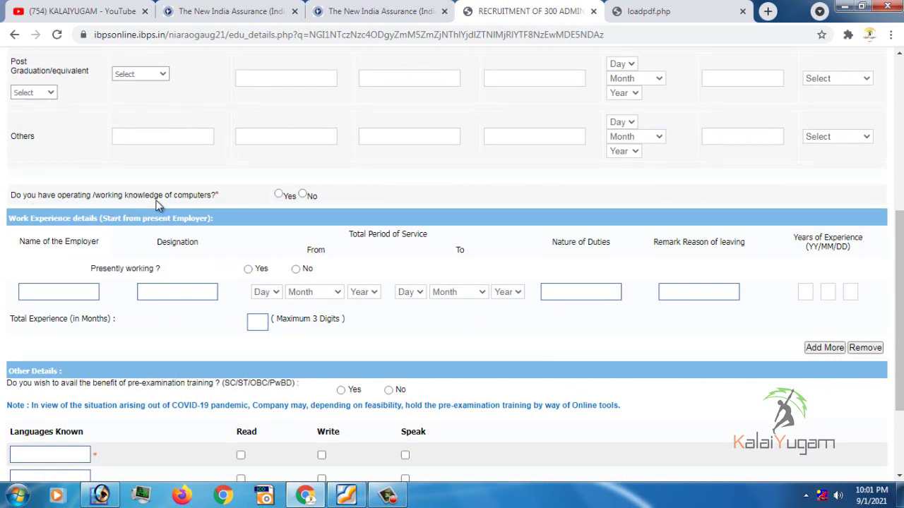
pyautogui.click(280, 196)
pyautogui.scroll(-3, 692, 329)
pyautogui.click(388, 262)
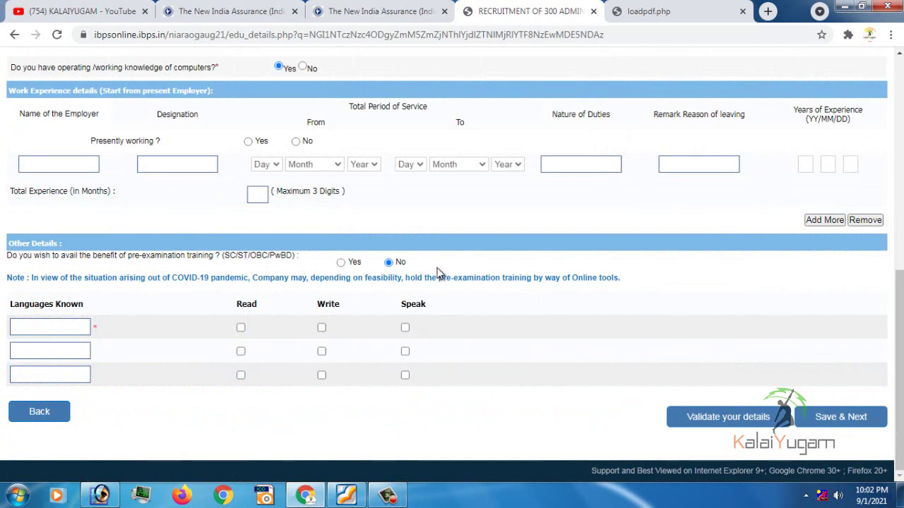
# Add Tamil as the first known language, ticked for read, write and speak
pyautogui.click(36, 328)
pyautogui.write('Tamil')
pyautogui.click(240, 329)
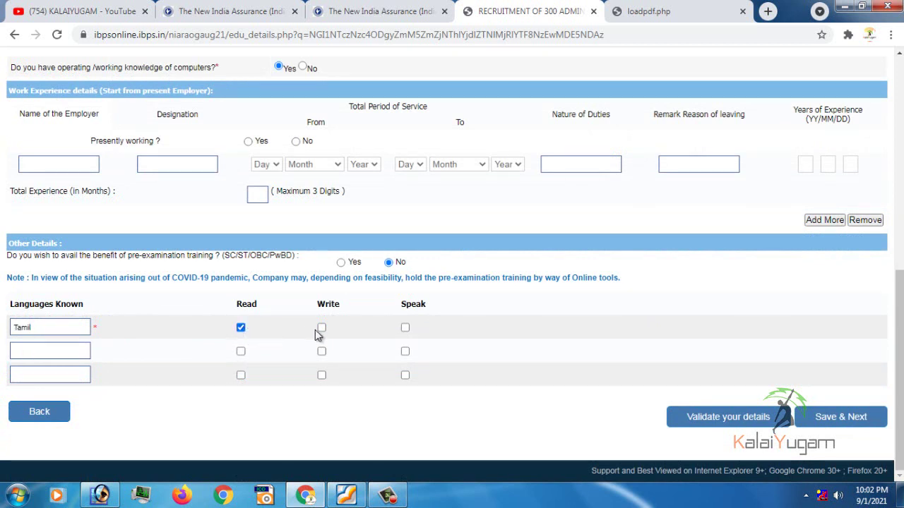
pyautogui.click(321, 329)
pyautogui.click(405, 328)
# Add English as the second known language with read ticked, then review the entries
pyautogui.click(58, 349)
pyautogui.write('English')
pyautogui.click(241, 352)
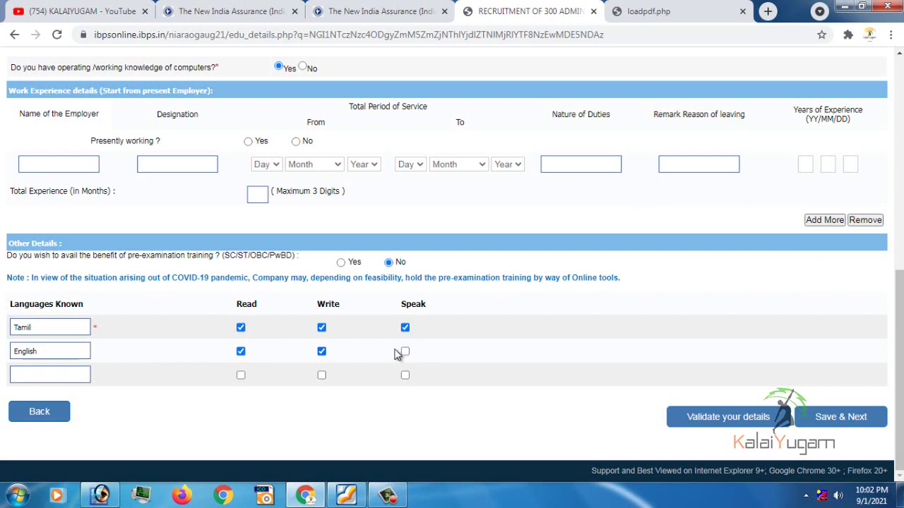
pyautogui.scroll(2, 550, 225)
pyautogui.scroll(3, 526, 272)
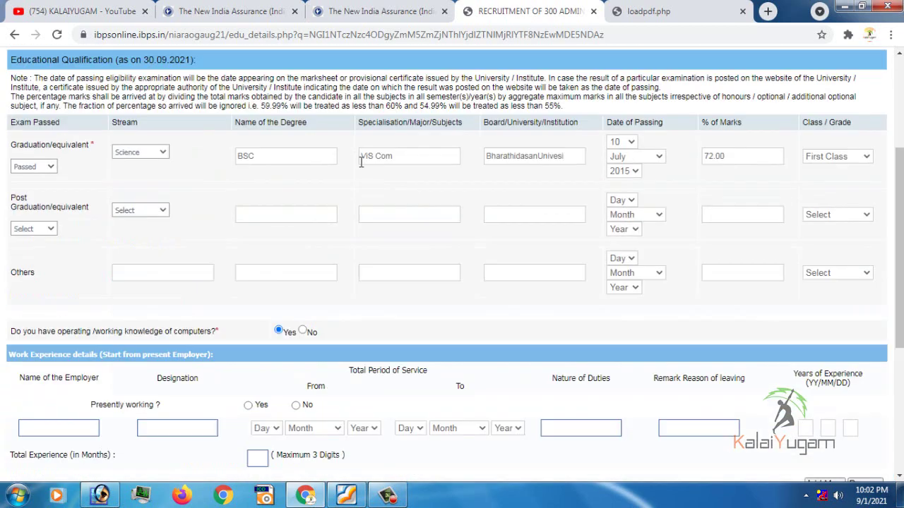
pyautogui.scroll(-4, 654, 252)
pyautogui.scroll(3, 362, 157)
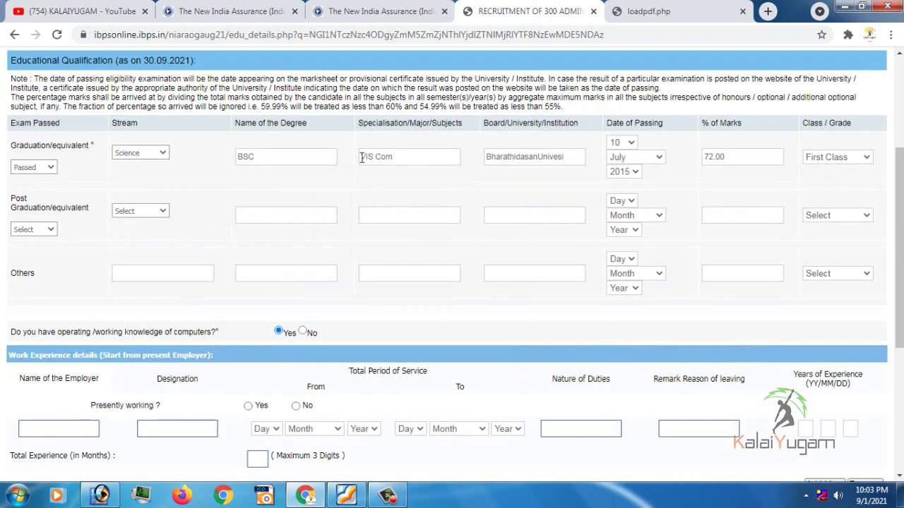
pyautogui.scroll(-4, 748, 212)
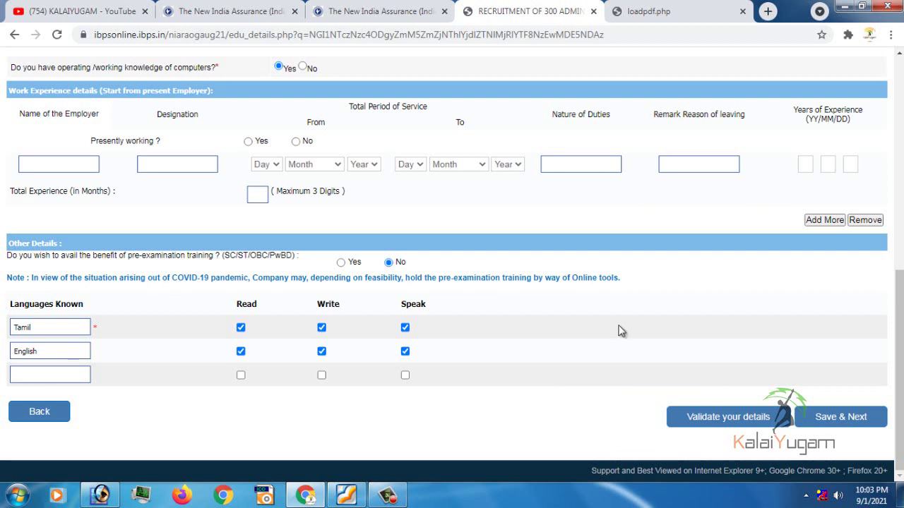
# Validate, then let graduation Class/Grade reset to Select and revalidate, which reports page errors
pyautogui.click(719, 428)
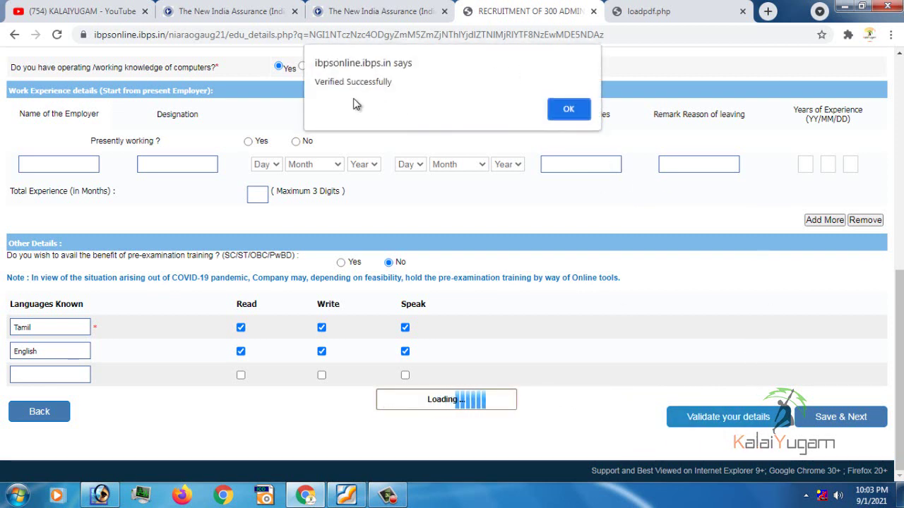
pyautogui.click(568, 111)
pyautogui.scroll(2, 558, 349)
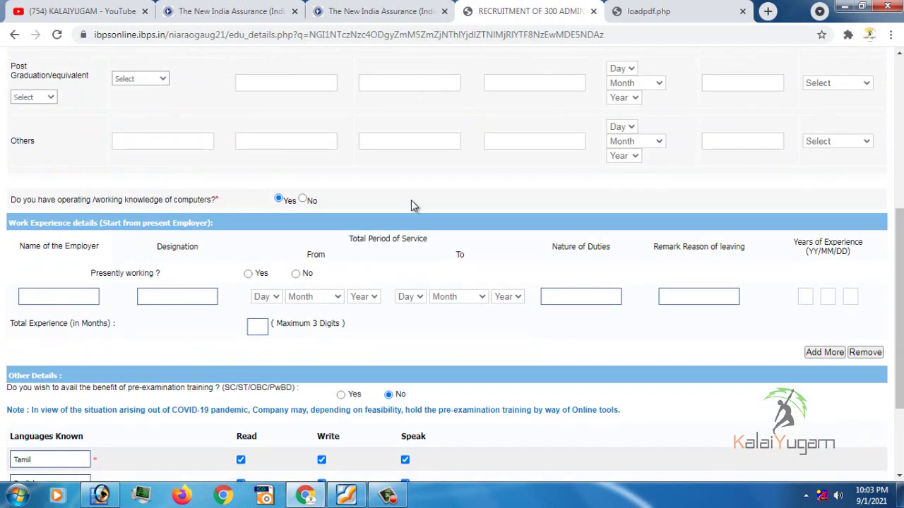
pyautogui.scroll(2, 412, 204)
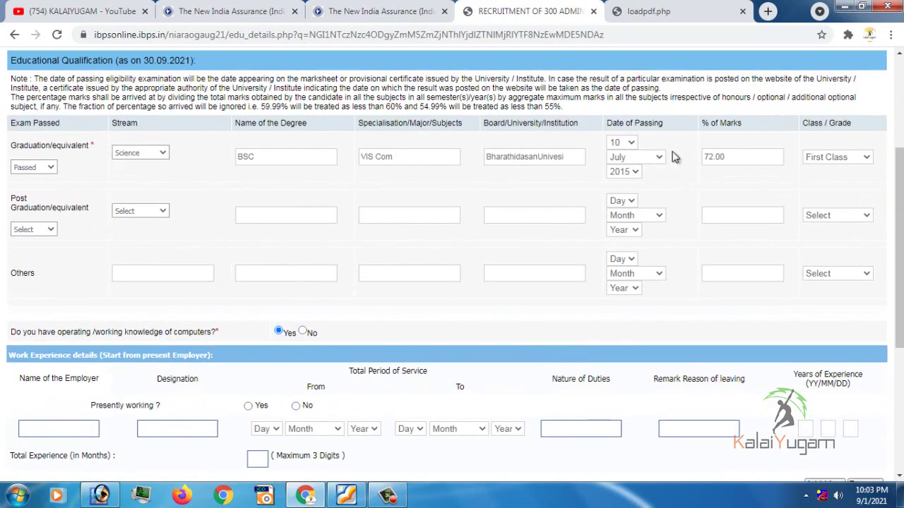
pyautogui.click(837, 159)
pyautogui.click(835, 170)
pyautogui.scroll(-4, 723, 254)
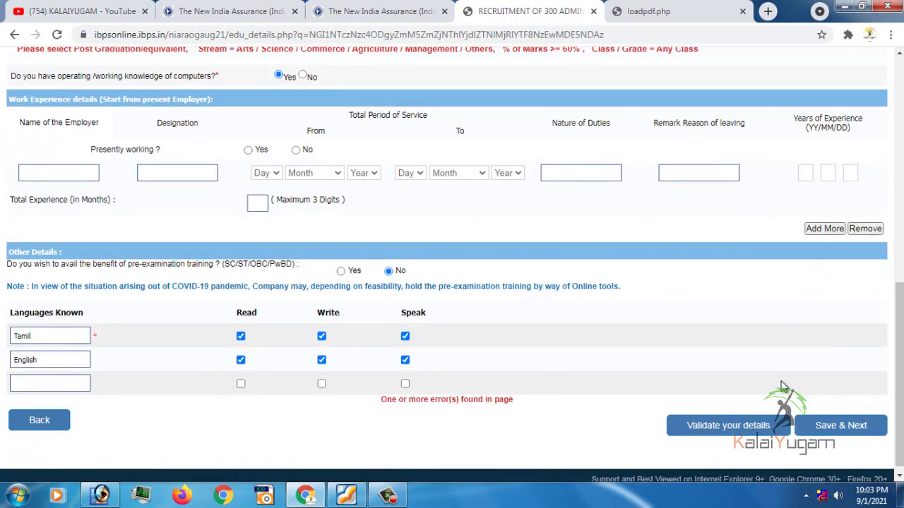
pyautogui.click(721, 418)
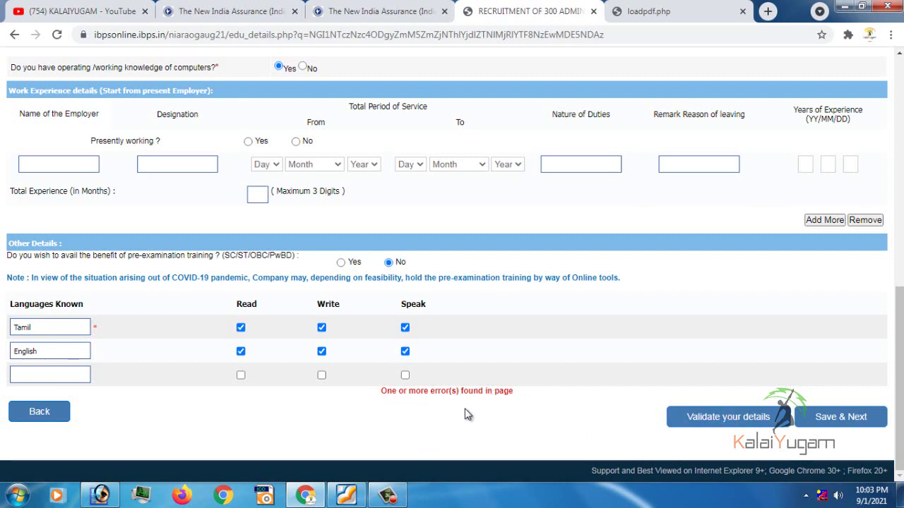
# Set the graduation Class/Grade back to First Class
pyautogui.scroll(5, 419, 204)
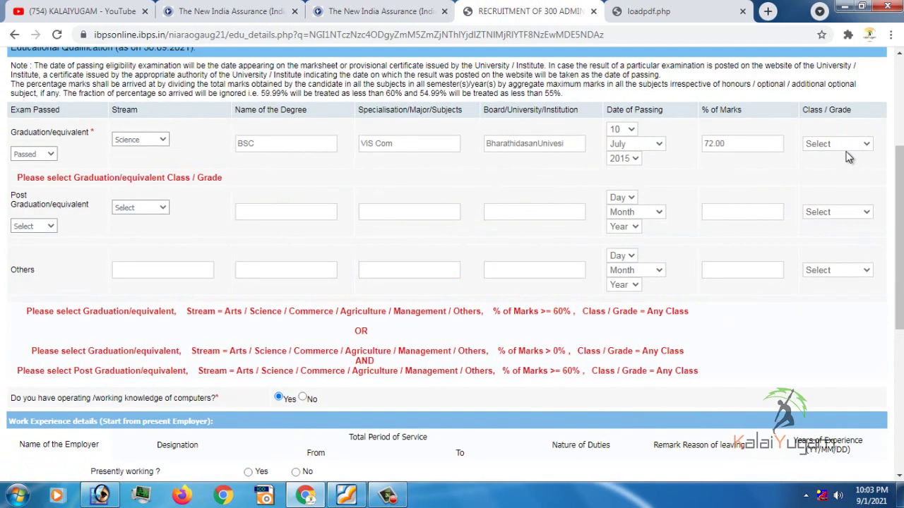
pyautogui.click(837, 146)
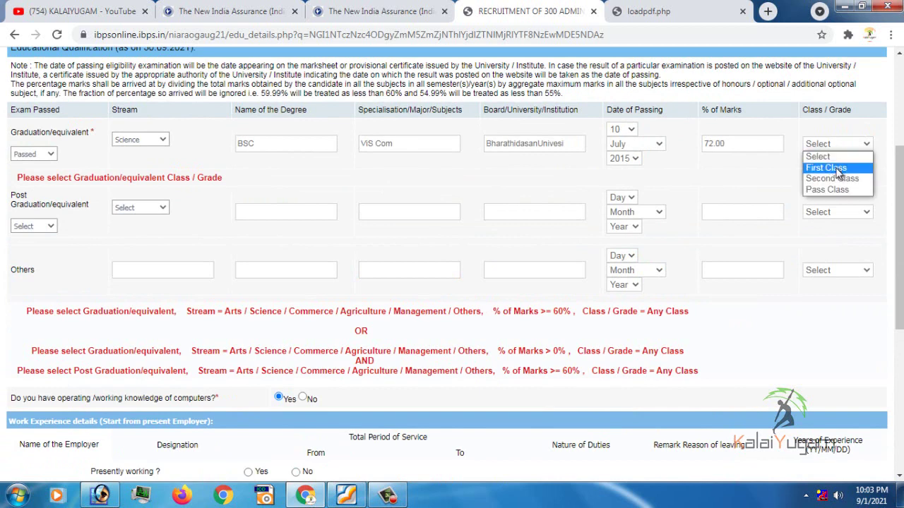
pyautogui.click(838, 170)
# Validate the details, acknowledge the success alert, and save to reach the registration preview
pyautogui.scroll(-5, 615, 311)
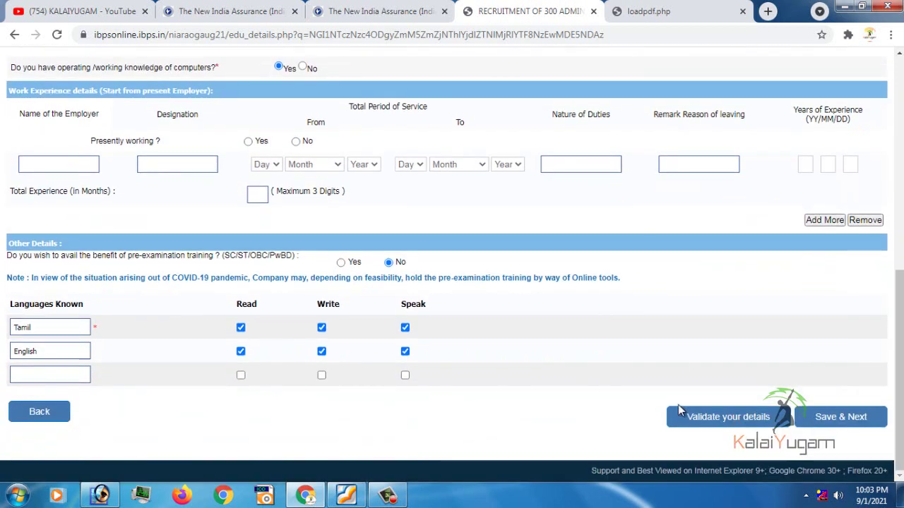
pyautogui.click(706, 426)
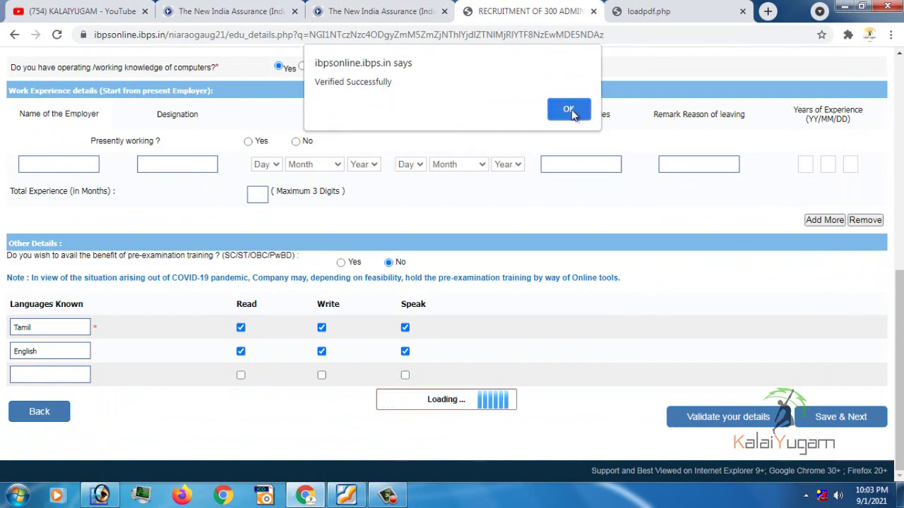
pyautogui.press('Return')
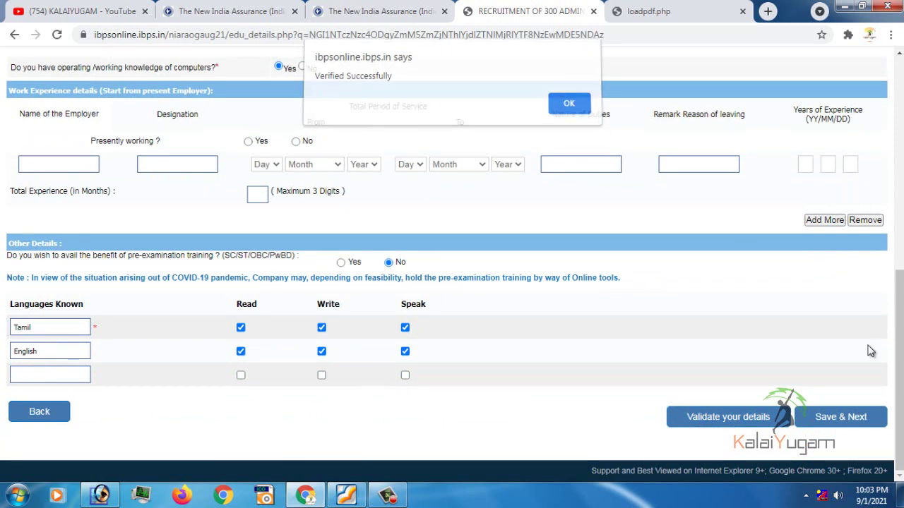
pyautogui.click(852, 422)
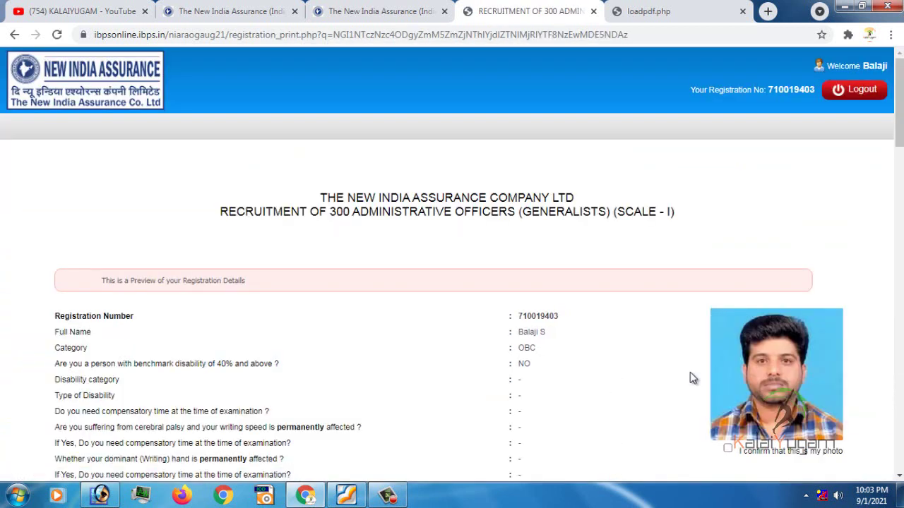
# Tick 'I confirm that this is my photo' in the registration preview
pyautogui.scroll(-3, 742, 258)
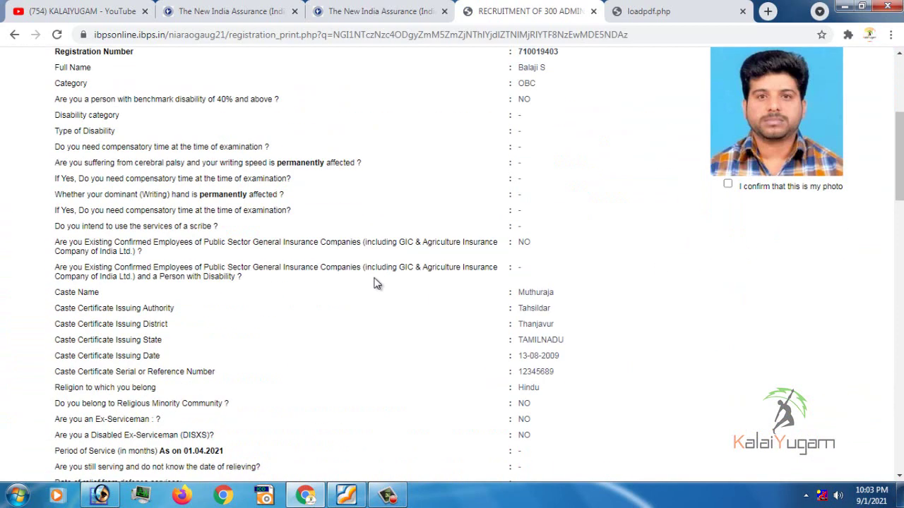
pyautogui.scroll(2, 375, 282)
pyautogui.scroll(-8, 570, 250)
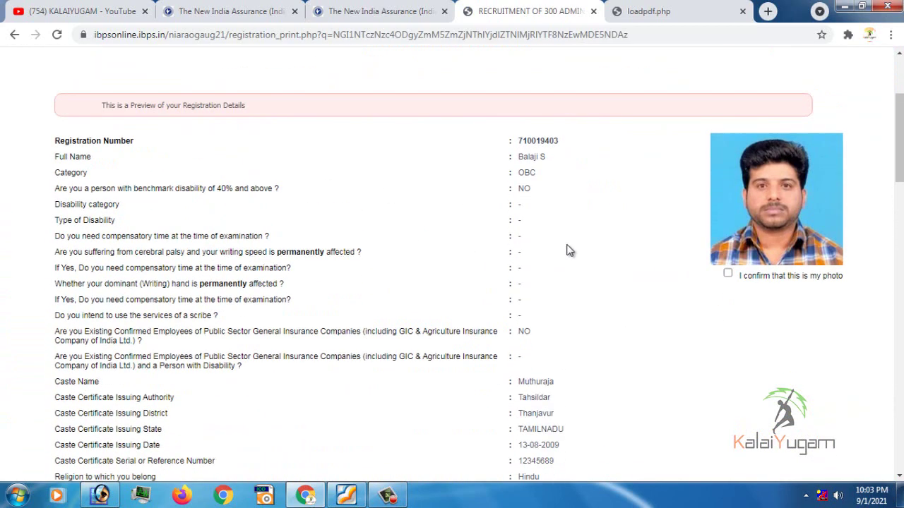
pyautogui.scroll(-10, 575, 263)
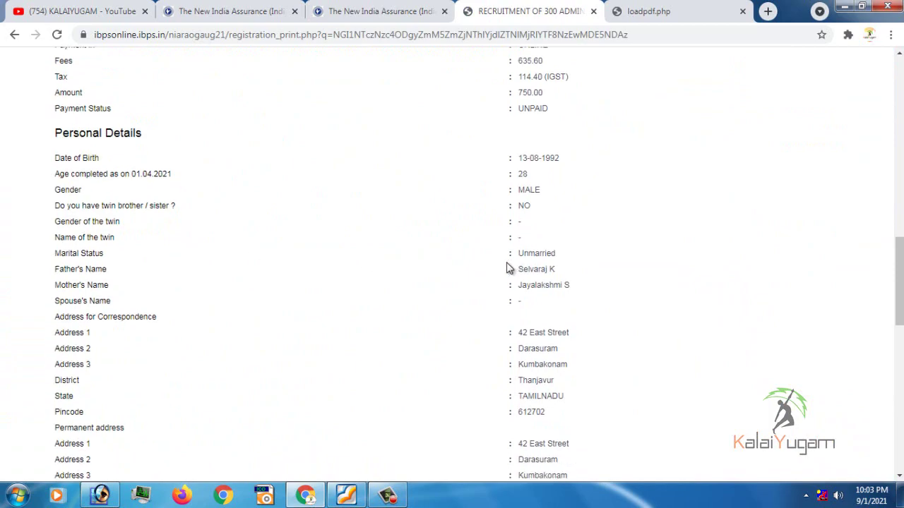
pyautogui.scroll(-4, 651, 381)
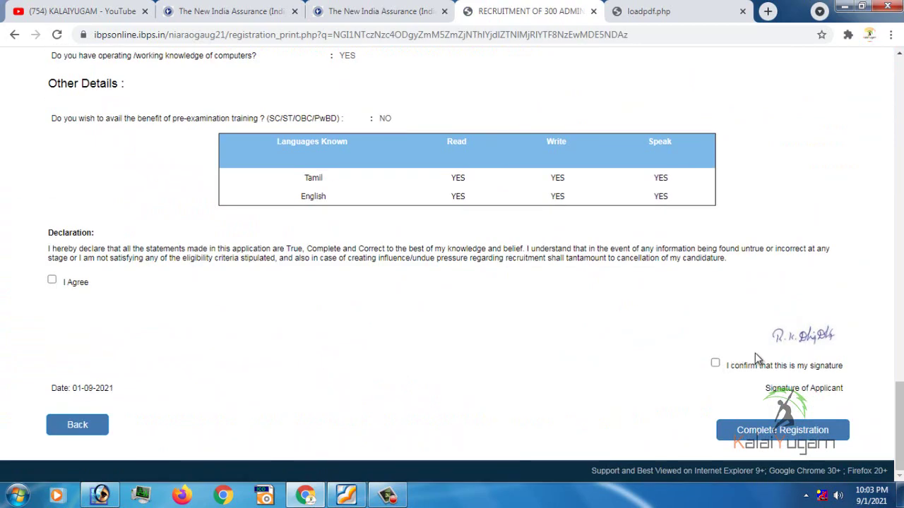
pyautogui.scroll(20, 793, 340)
pyautogui.scroll(2, 793, 339)
pyautogui.scroll(-2, 792, 303)
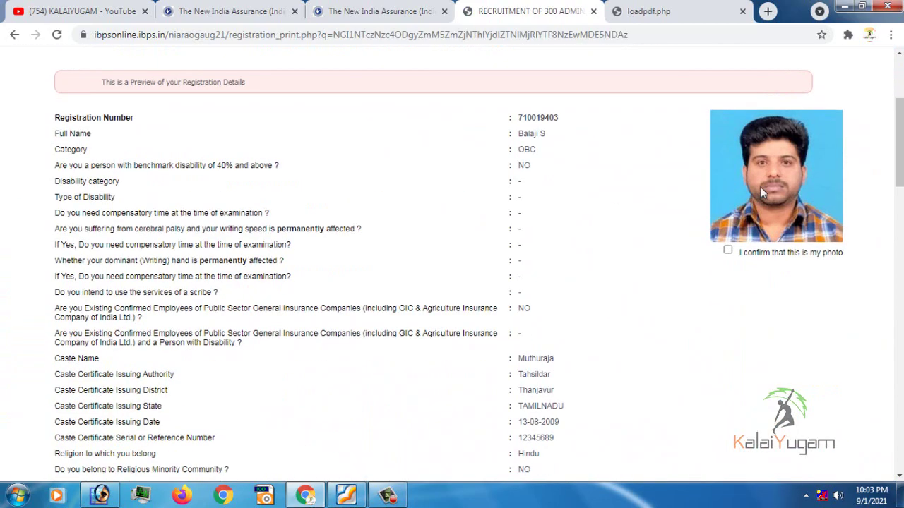
pyautogui.click(727, 253)
# Tick 'I confirm that this is my signature' further down the preview
pyautogui.scroll(-10, 732, 261)
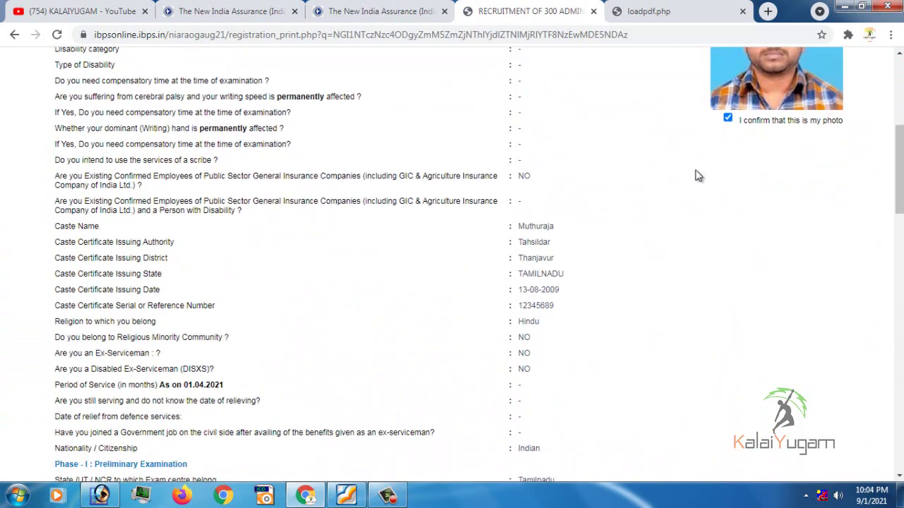
pyautogui.scroll(-5, 74, 379)
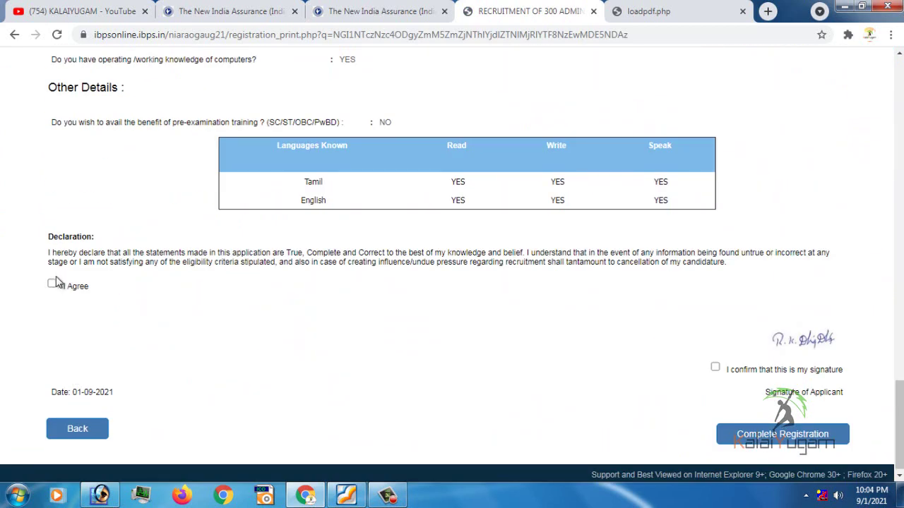
pyautogui.click(714, 367)
pyautogui.scroll(3, 537, 328)
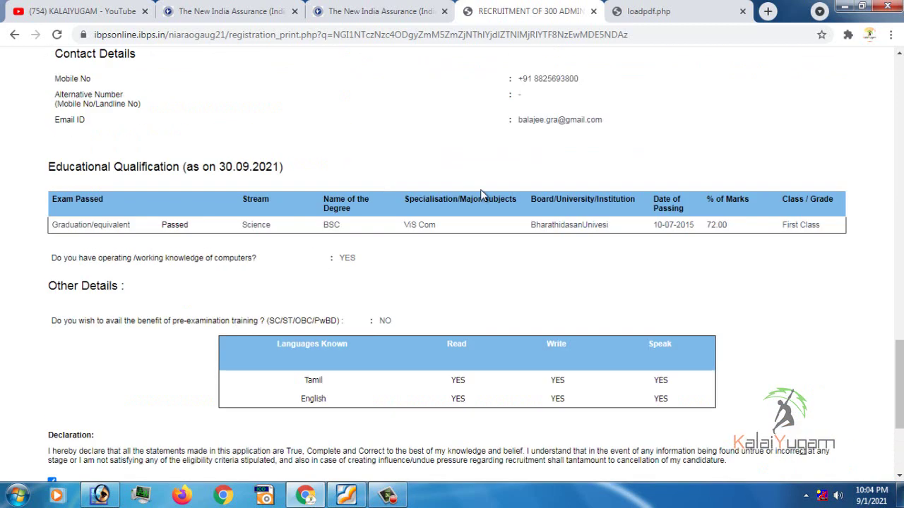
pyautogui.scroll(-3, 485, 196)
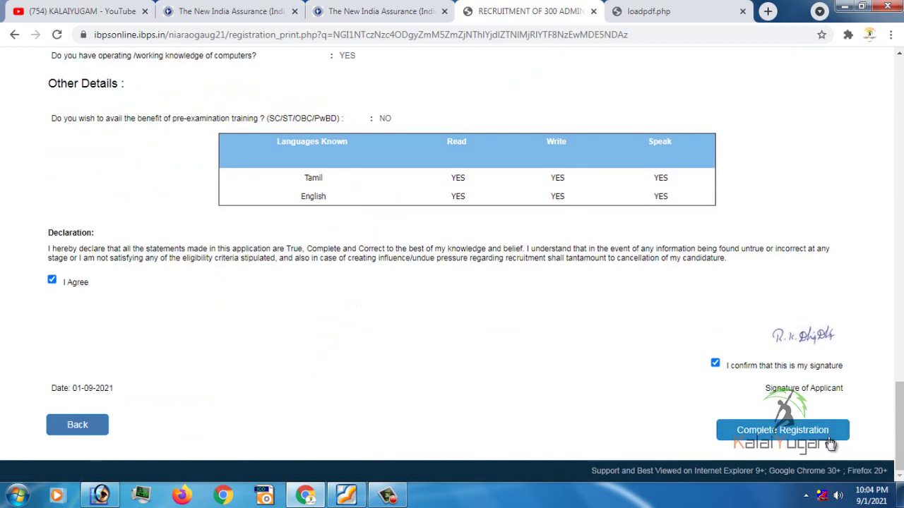
# Complete the registration and accept both confirmation dialogs to reach the Documents Upload page
pyautogui.click(790, 435)
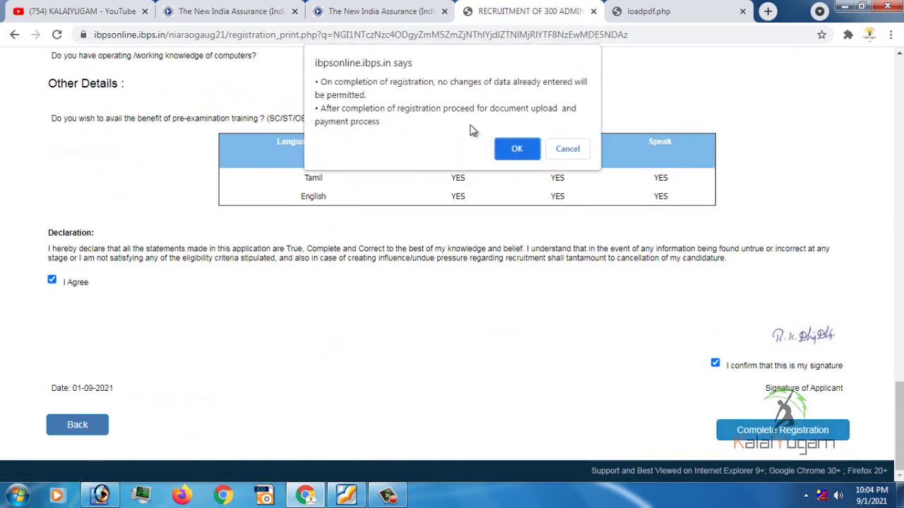
pyautogui.click(517, 151)
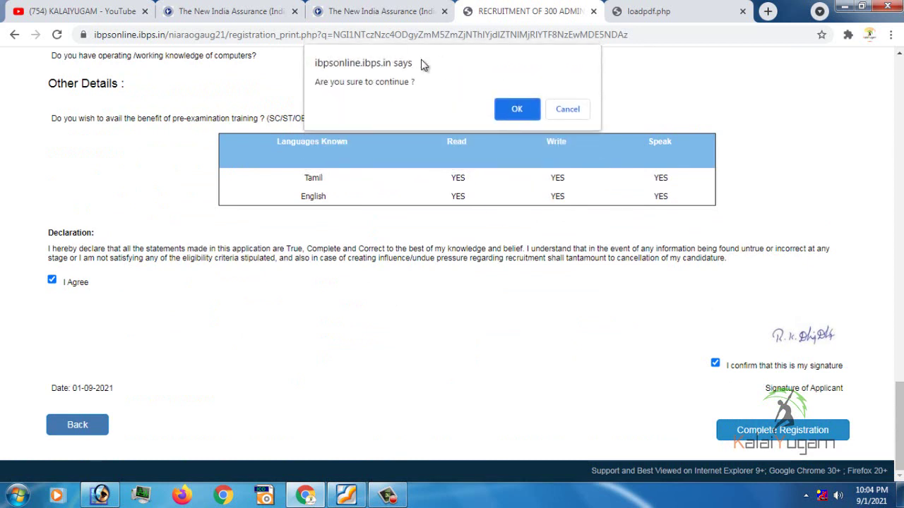
pyautogui.click(519, 107)
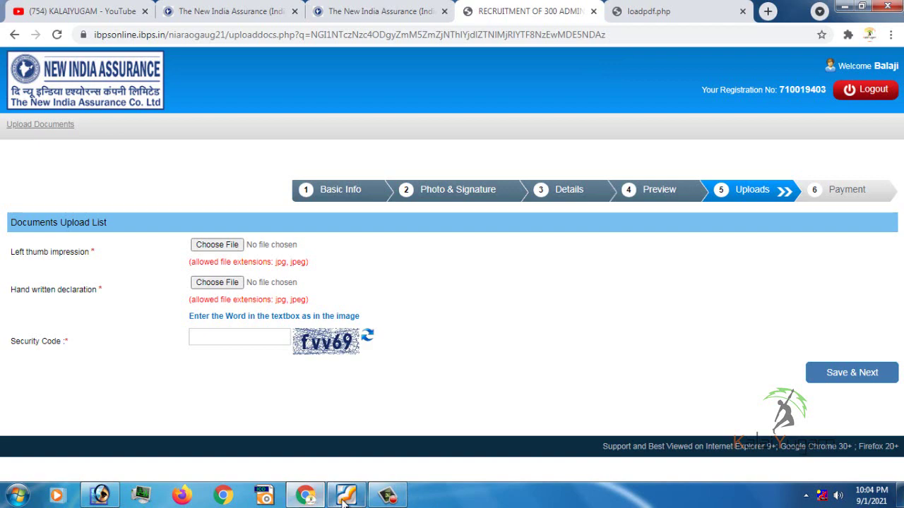
# Bring the recruitment notice PDF forward and locate the handwritten declaration page
pyautogui.moveTo(345, 498)
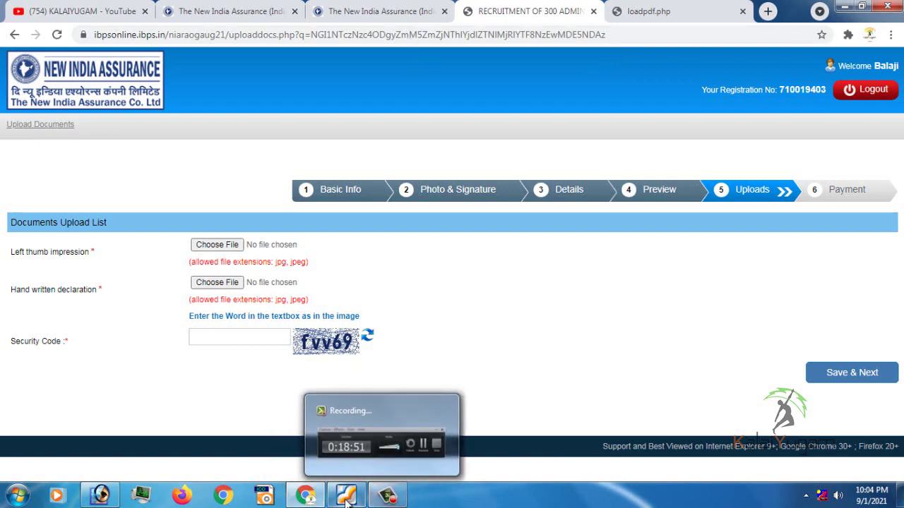
pyautogui.click(344, 499)
pyautogui.scroll(-5, 267, 220)
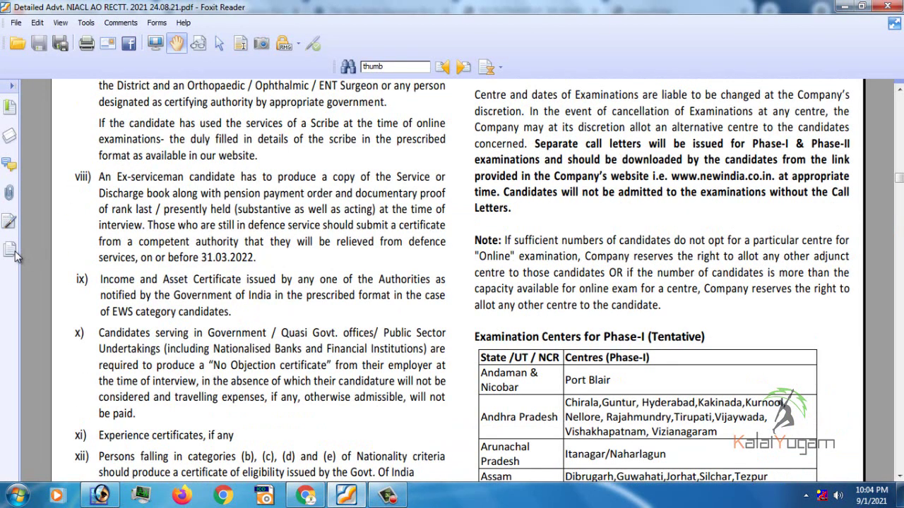
pyautogui.click(14, 254)
pyautogui.scroll(-5, 505, 306)
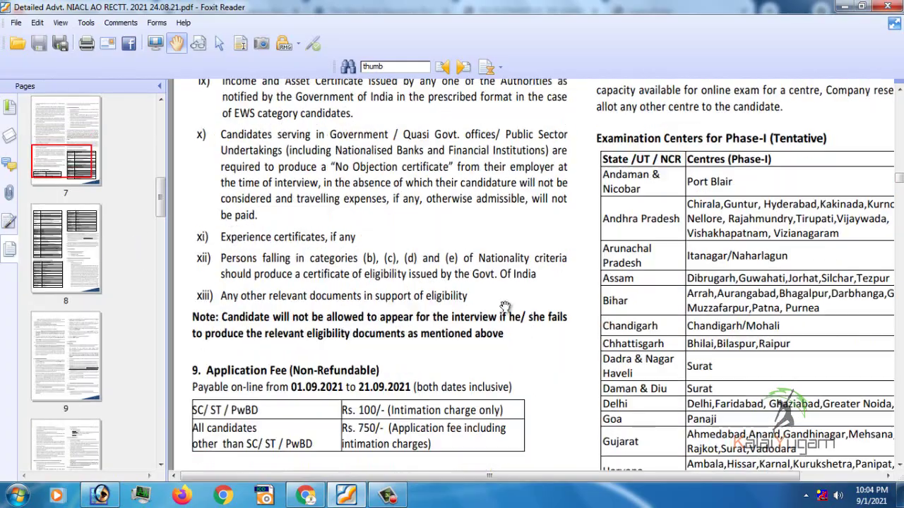
pyautogui.scroll(-10, 505, 306)
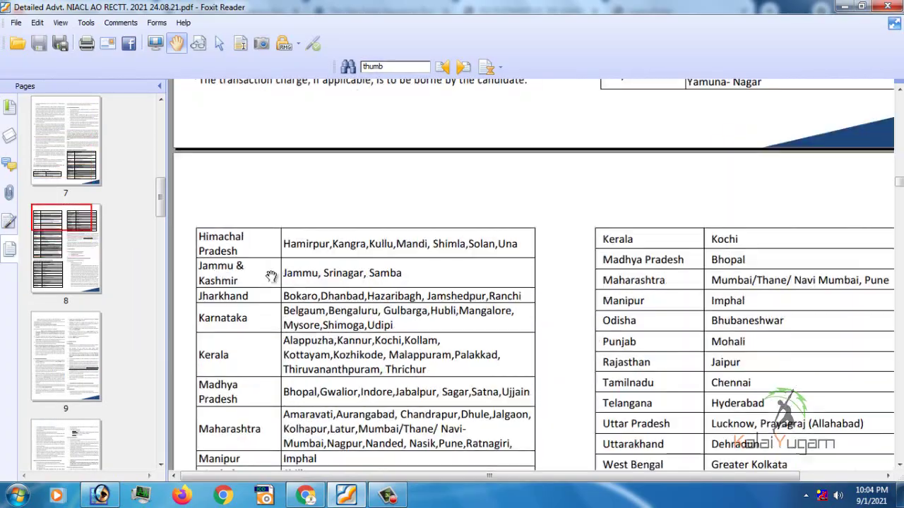
pyautogui.scroll(20, 271, 276)
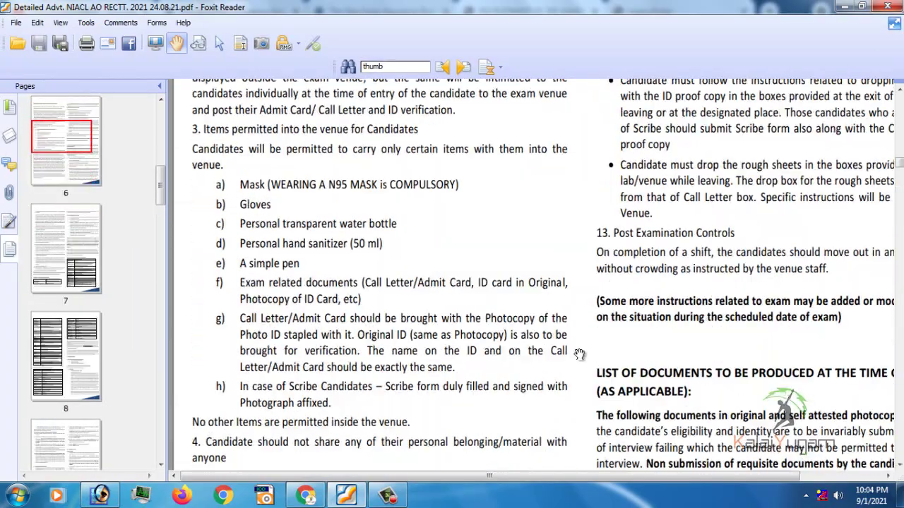
pyautogui.scroll(3, 579, 350)
pyautogui.scroll(5, 468, 264)
pyautogui.scroll(-2, 575, 260)
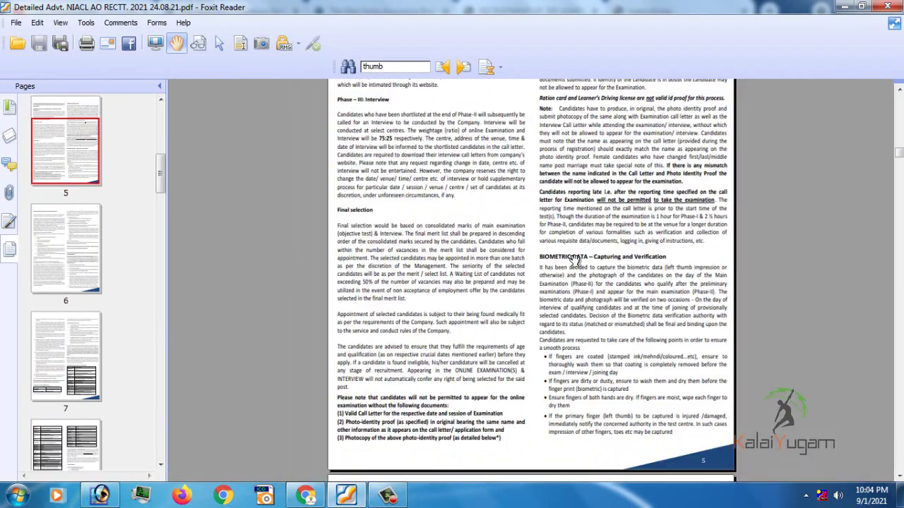
pyautogui.scroll(10, 576, 260)
pyautogui.scroll(-16, 543, 275)
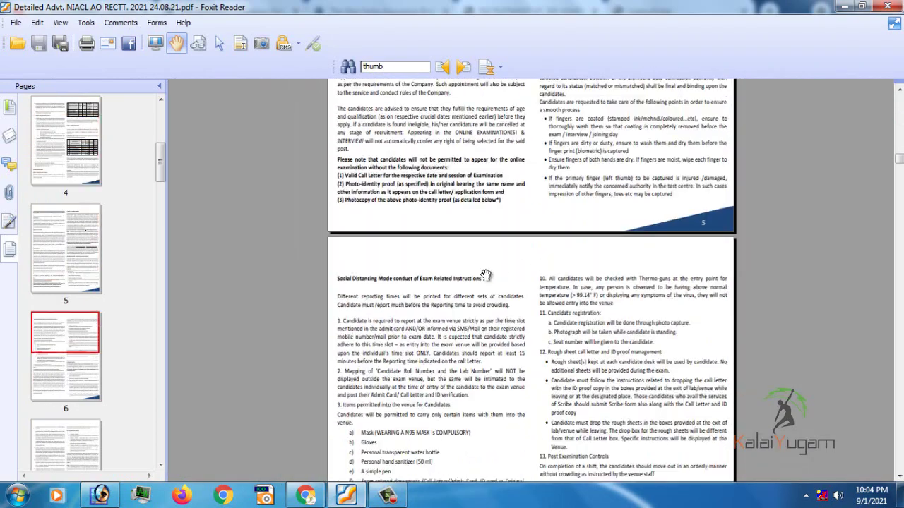
pyautogui.scroll(-20, 486, 275)
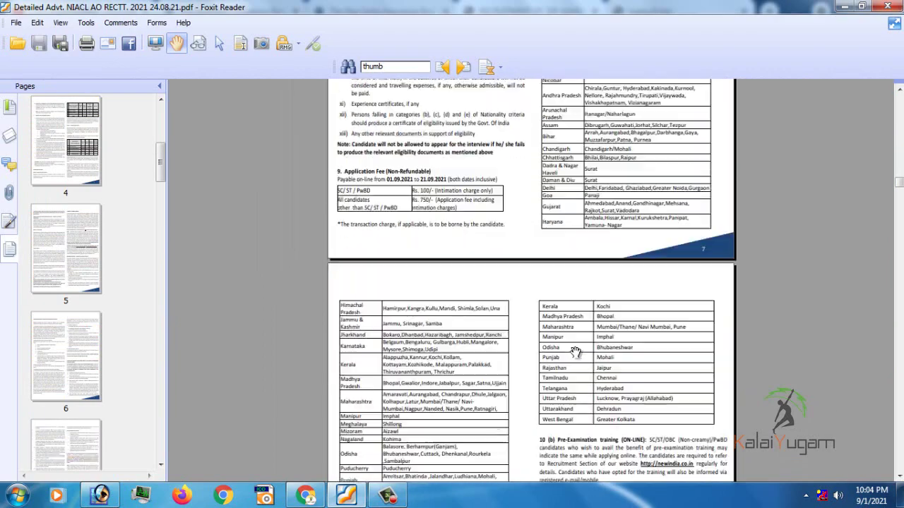
pyautogui.scroll(-15, 576, 351)
pyautogui.scroll(3, 427, 264)
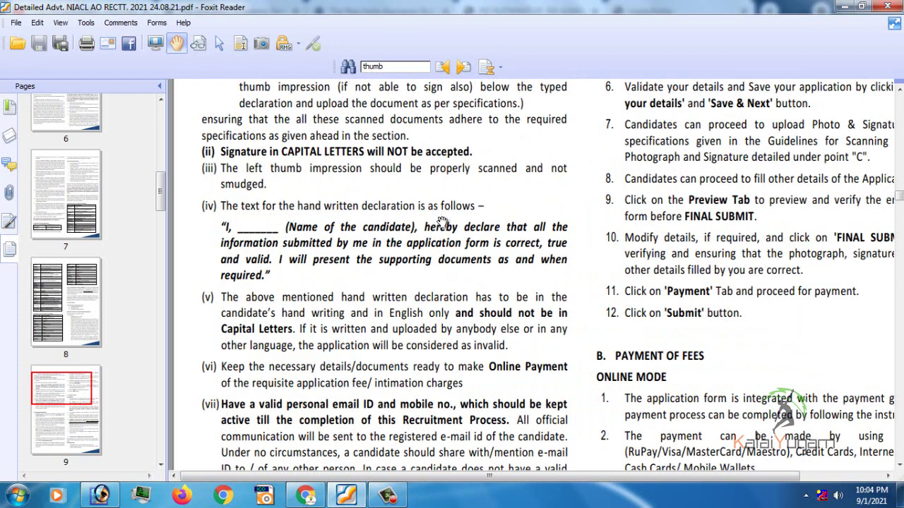
# Select the full handwritten declaration wording, then return to the Chrome upload page
pyautogui.click(240, 43)
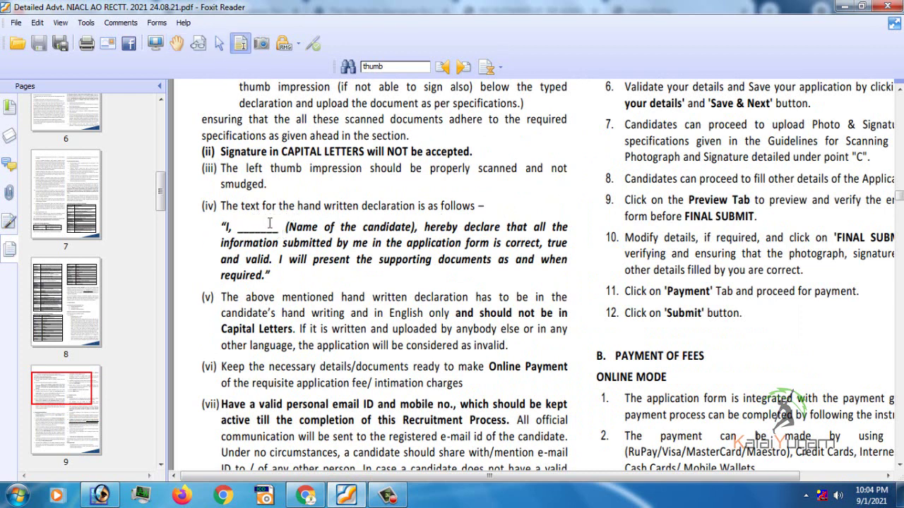
pyautogui.moveTo(277, 276); pyautogui.dragTo(223, 224)
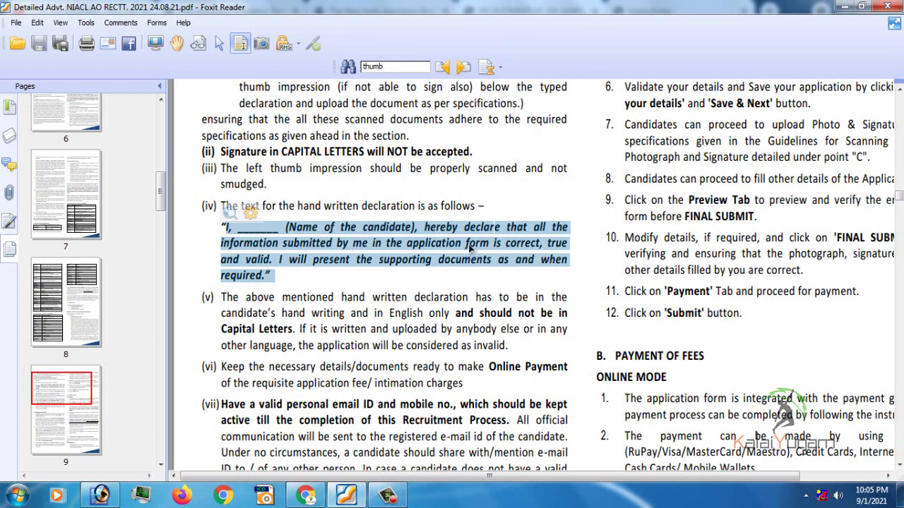
pyautogui.hotkey('alt', 'Tab')
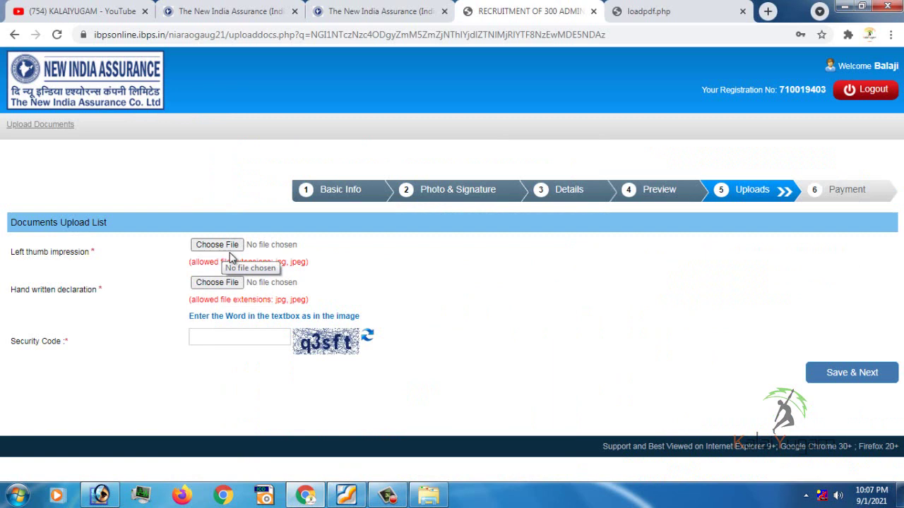
# Upload thumb.jpg as the left thumb impression and accept its preview
pyautogui.click(224, 245)
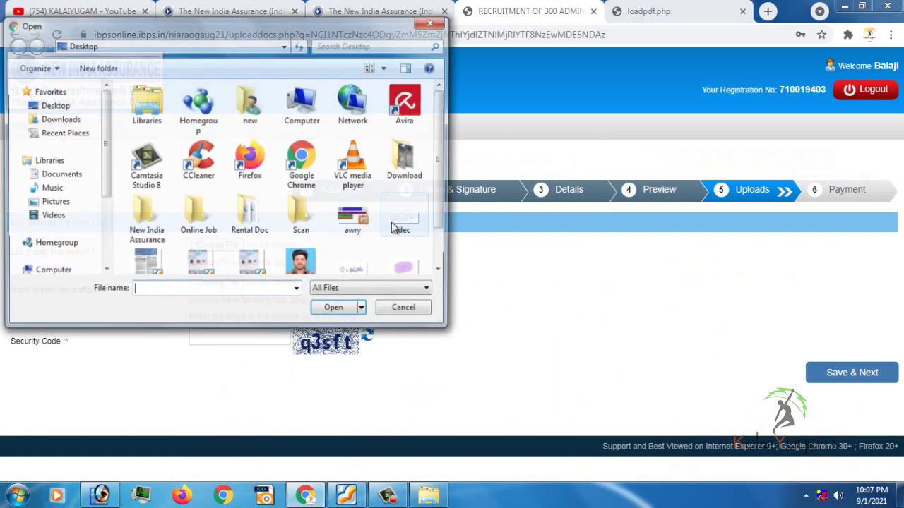
pyautogui.scroll(-1, 438, 177)
pyautogui.click(404, 251)
pyautogui.click(353, 310)
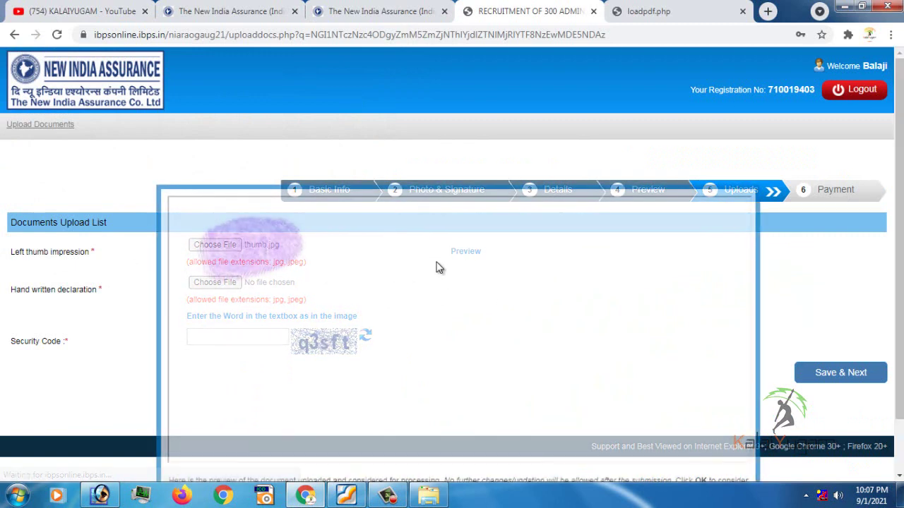
pyautogui.scroll(-2, 290, 270)
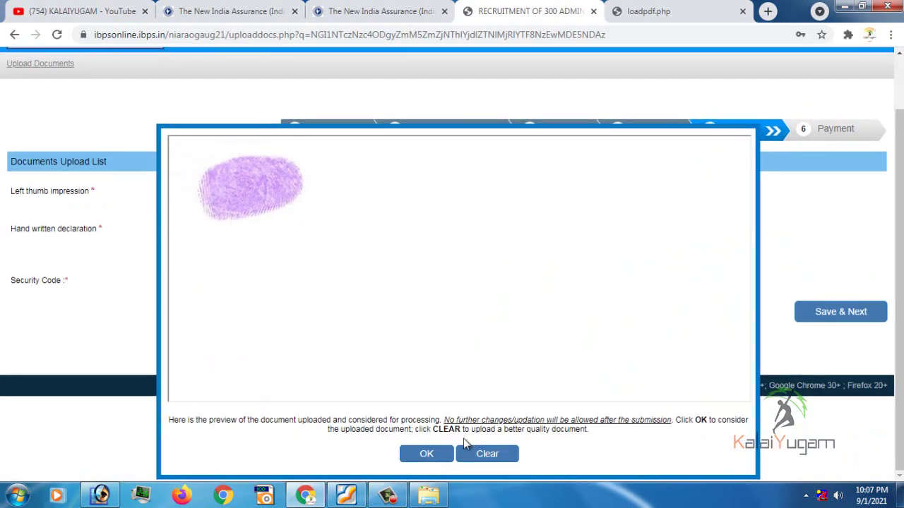
pyautogui.click(426, 454)
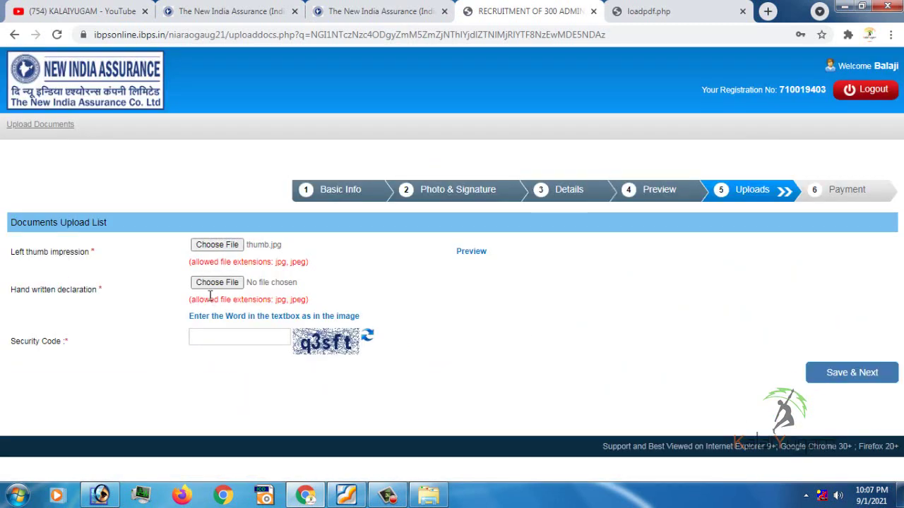
# Upload dec.jpg as the handwritten declaration and accept its preview
pyautogui.click(315, 240)
pyautogui.moveTo(441, 161); pyautogui.dragTo(442, 194)
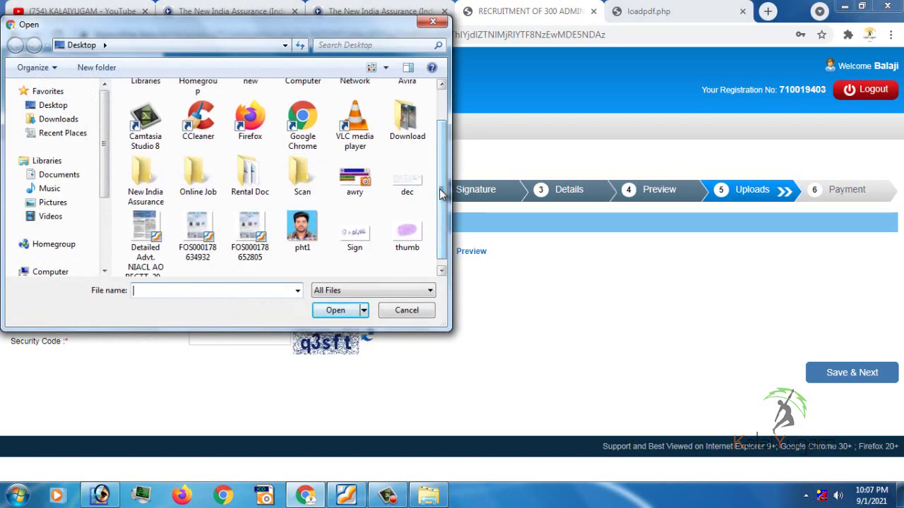
pyautogui.click(407, 193)
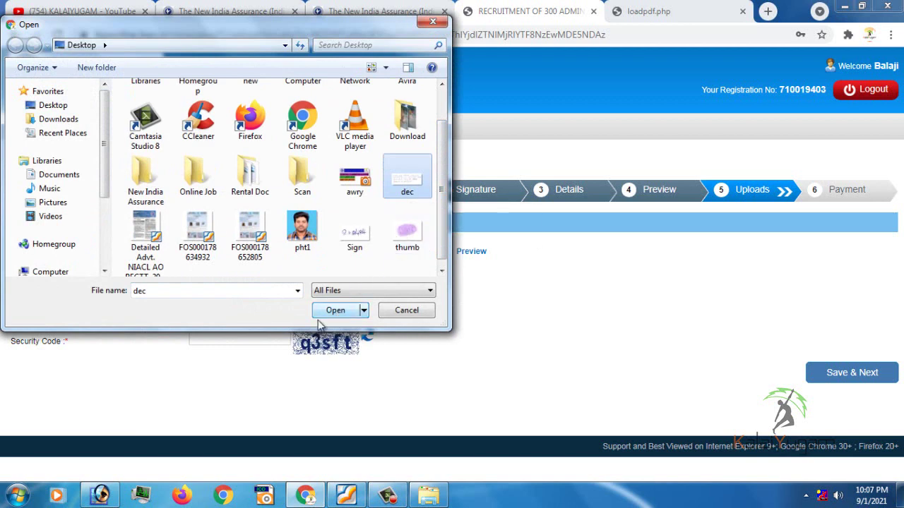
pyautogui.click(343, 310)
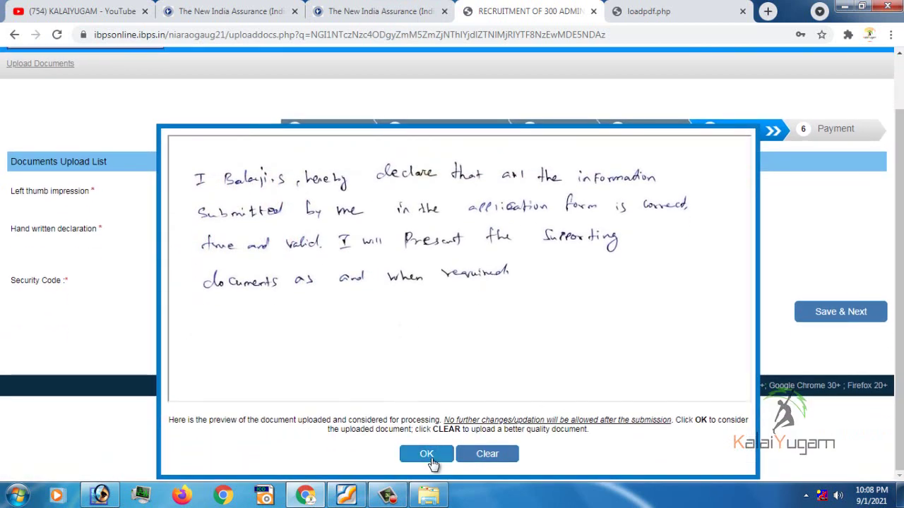
pyautogui.click(432, 459)
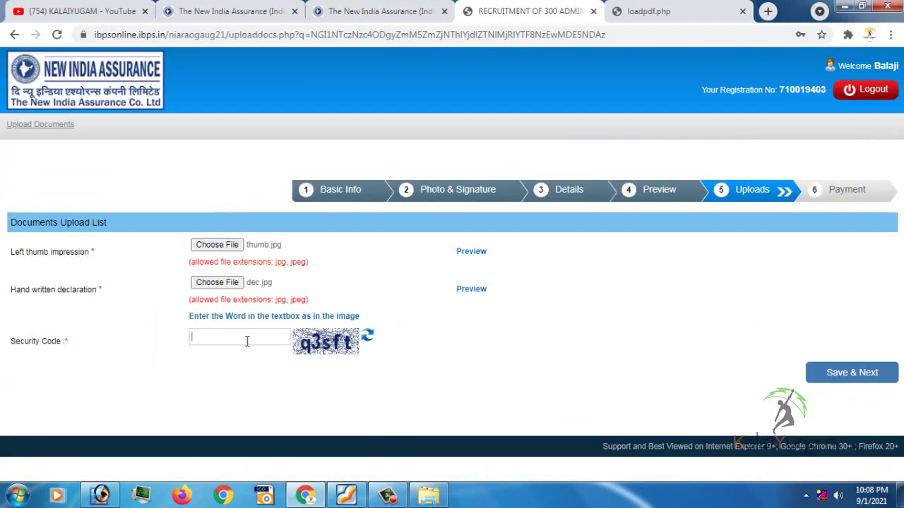
# Enter the security code, then save the uploads and confirm the final submission
pyautogui.write('q3s')
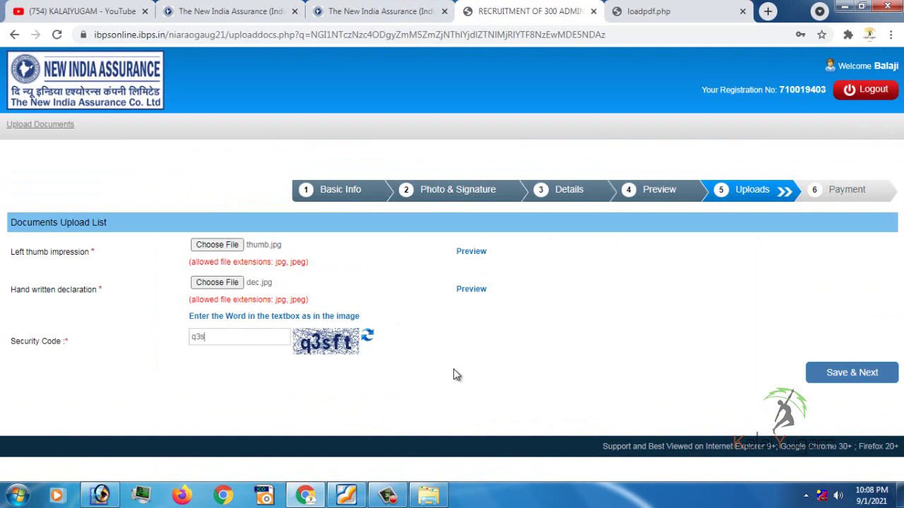
pyautogui.write('ft')
pyautogui.click(859, 383)
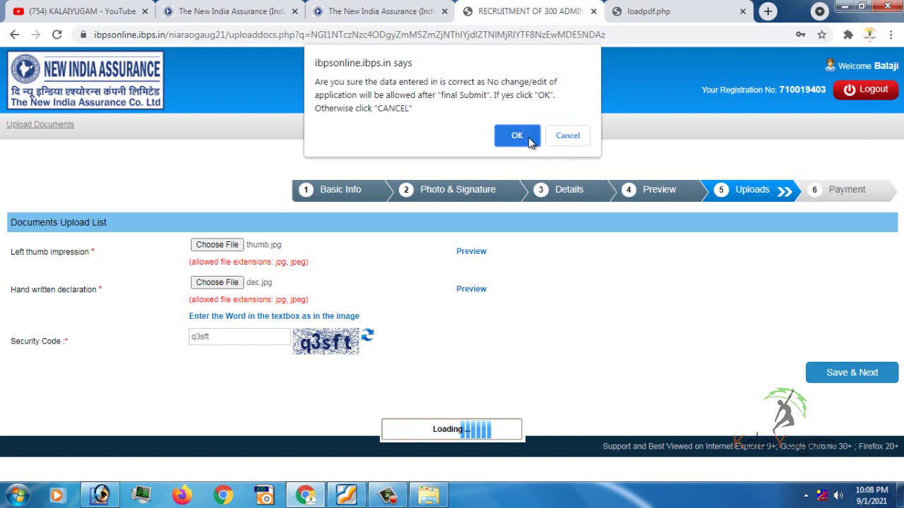
pyautogui.click(516, 135)
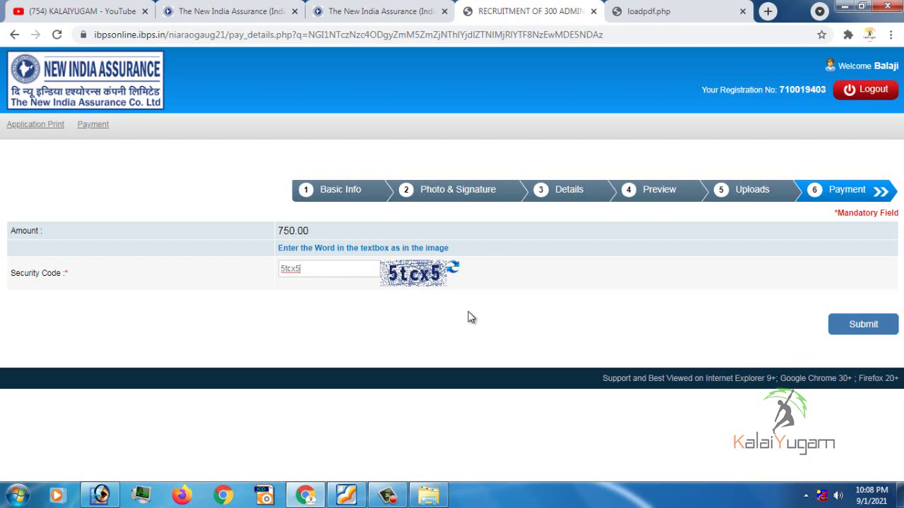
# Bring the KALAIYUGAM YouTube channel tab forward and show its videos page
pyautogui.click(78, 12)
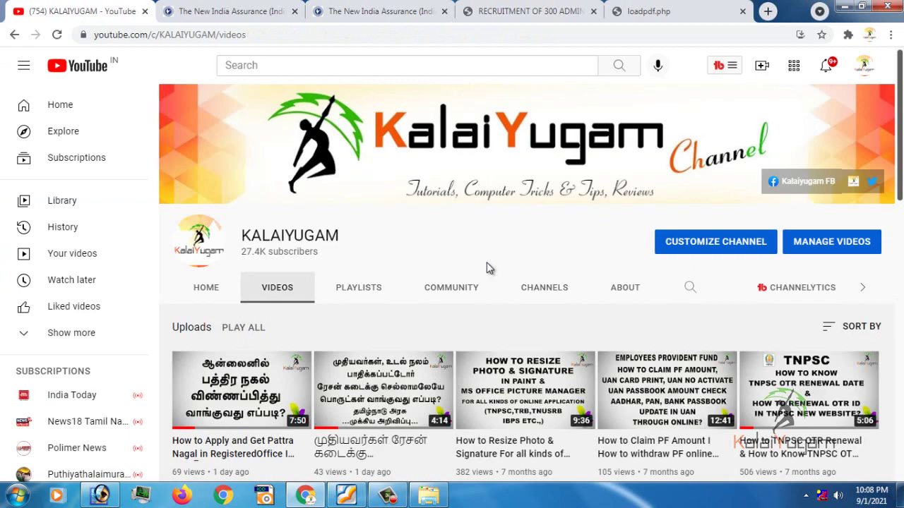
pyautogui.click(387, 495)
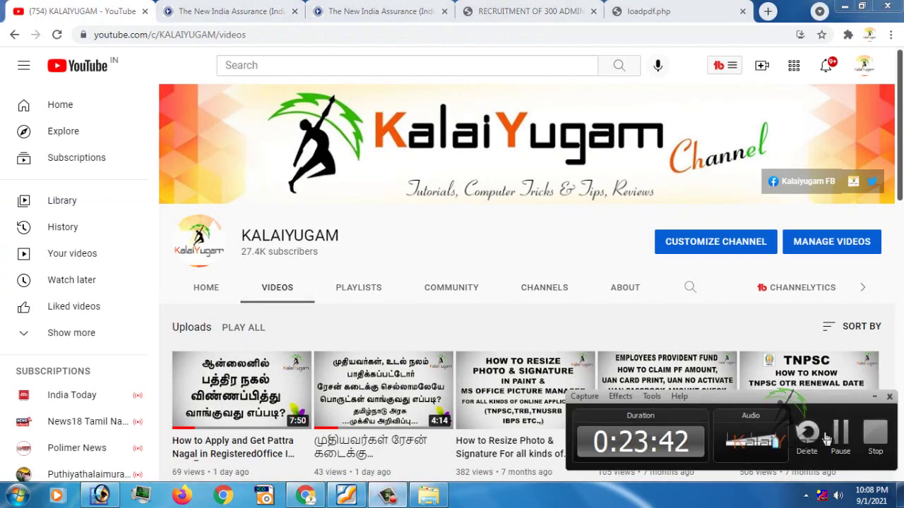